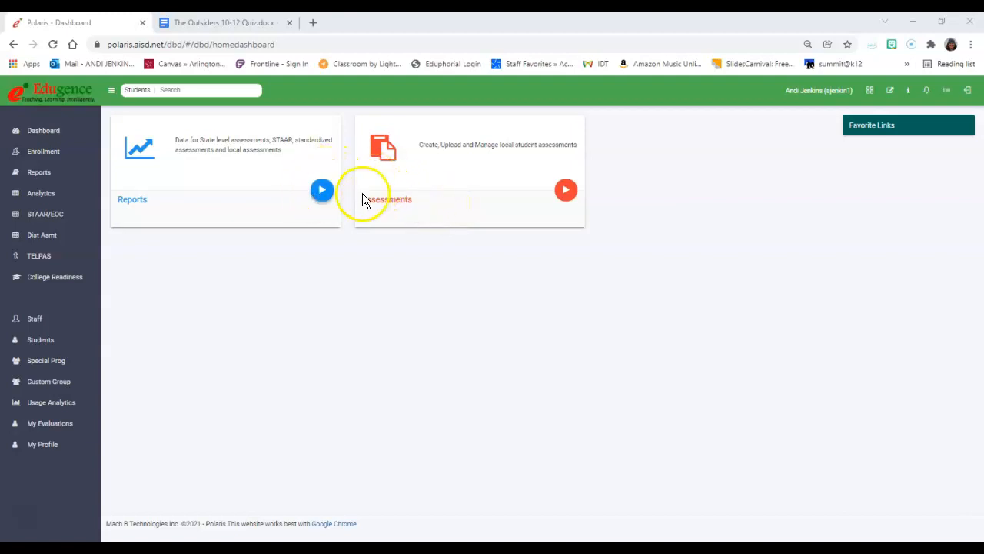
- Start a new assessment with grade 08 and the course ELA Reading and Writing, Grade 8
{"action": "left_click", "coordinate": [566, 190]}
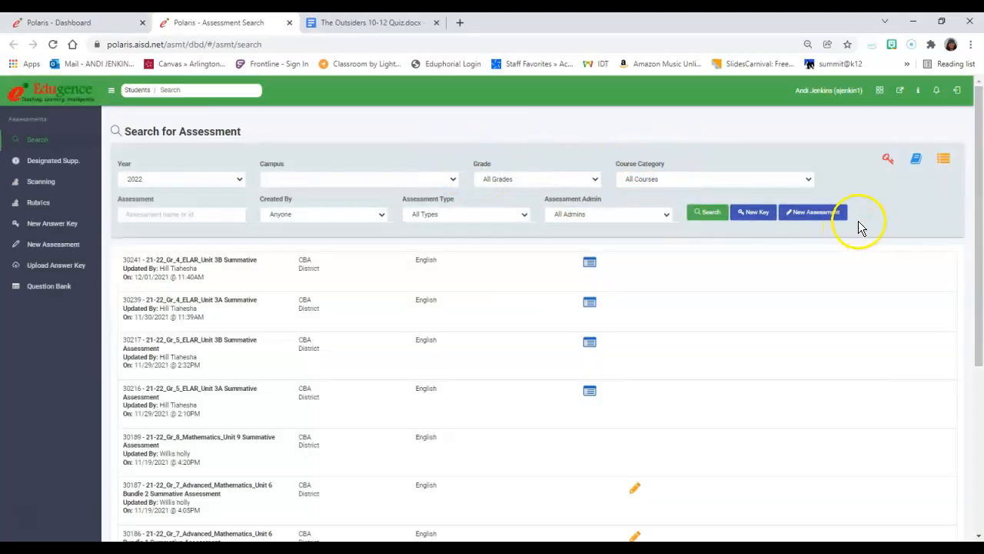
{"action": "left_click", "coordinate": [817, 213]}
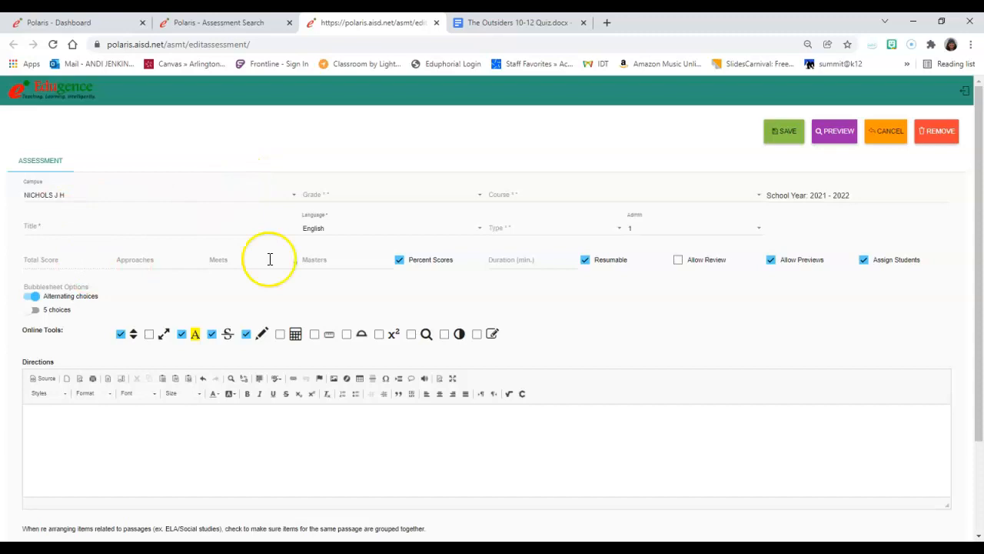
{"action": "left_click", "coordinate": [391, 196]}
{"action": "scroll", "coordinate": [387, 260], "scroll_direction": "down", "scroll_amount": 3}
{"action": "left_click", "coordinate": [382, 270]}
{"action": "left_click", "coordinate": [543, 195]}
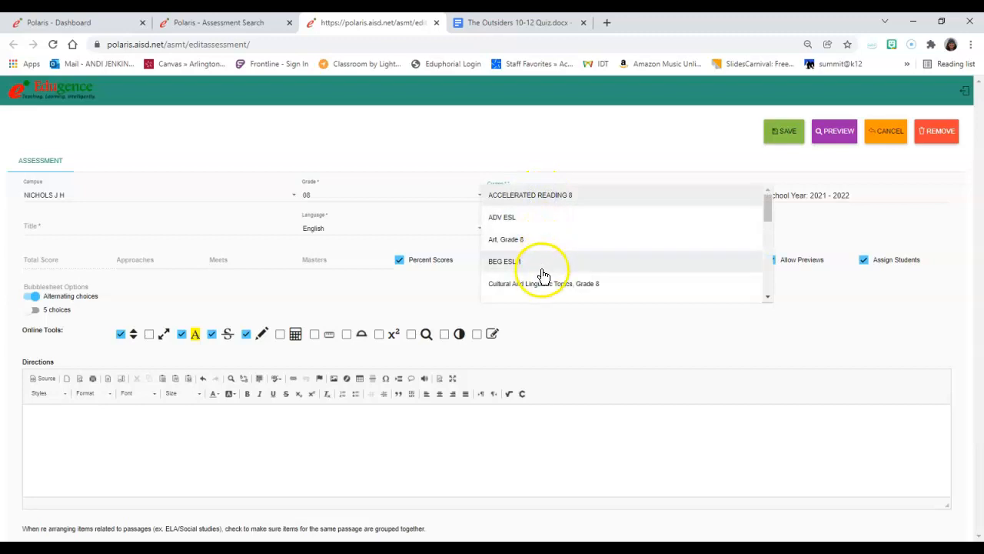
{"action": "scroll", "coordinate": [543, 263], "scroll_direction": "down", "scroll_amount": 1}
{"action": "left_click", "coordinate": [543, 290]}
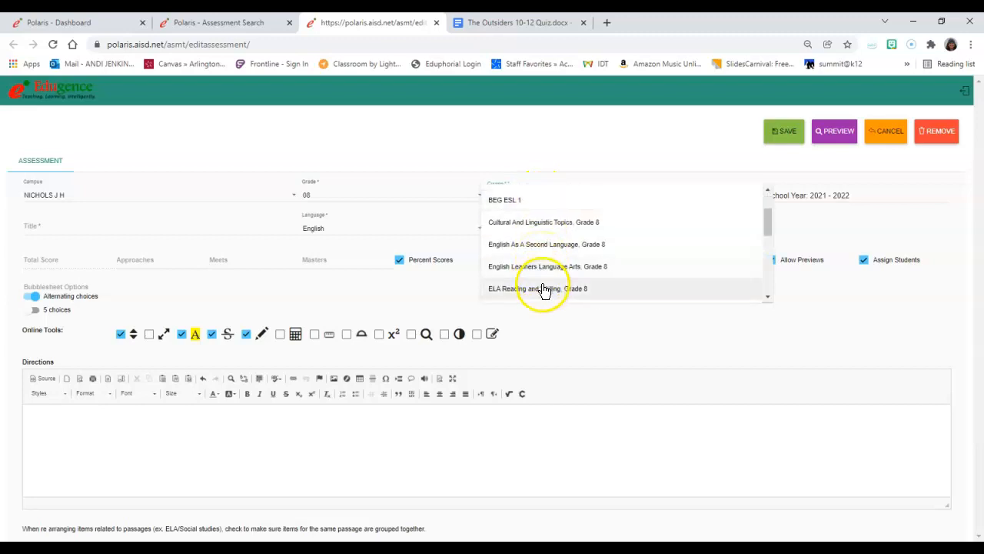
{"action": "scroll", "coordinate": [542, 292], "scroll_direction": "down", "scroll_amount": 1}
{"action": "left_click", "coordinate": [538, 231]}
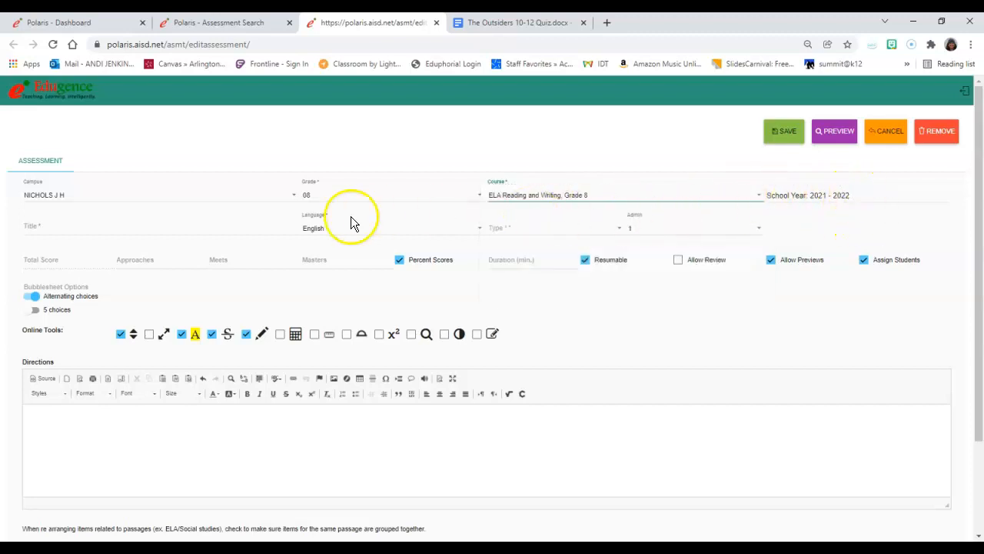
- Title the assessment "Outsiders Chapters 10-12" and set its type to Campus Asmt
{"action": "left_click", "coordinate": [227, 230]}
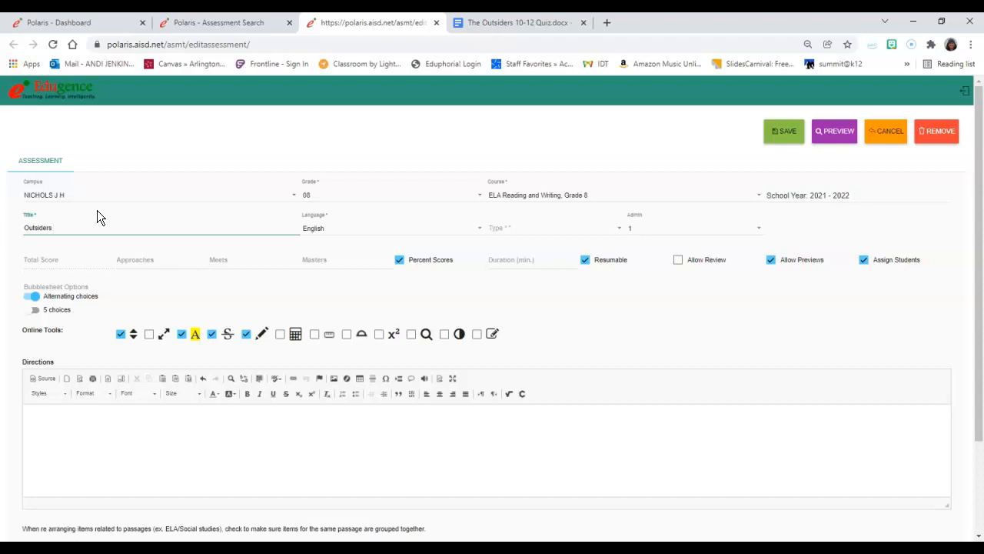
{"action": "type", "text": "Chapters 10-12"}
{"action": "left_click", "coordinate": [518, 229]}
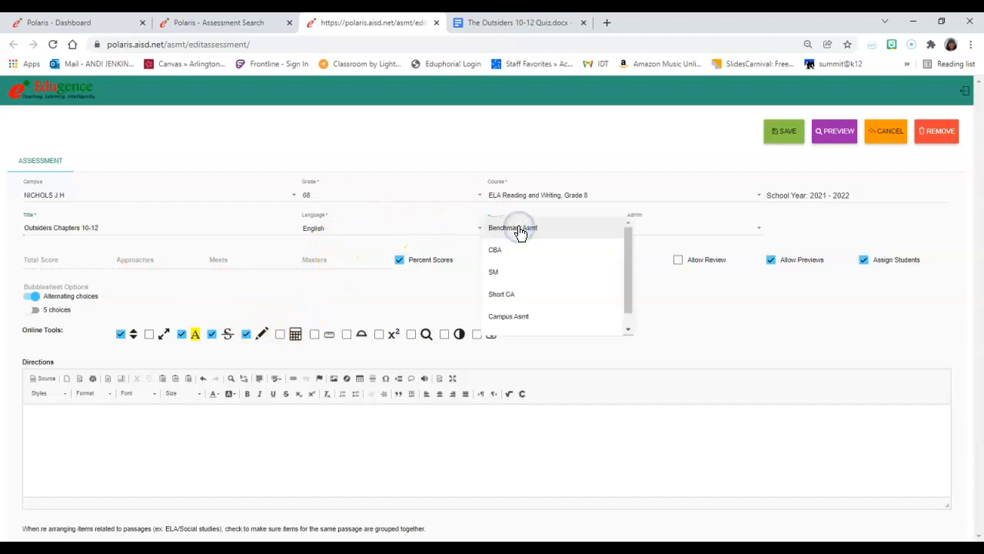
{"action": "scroll", "coordinate": [532, 323], "scroll_direction": "down", "scroll_amount": 1}
{"action": "left_click", "coordinate": [514, 307]}
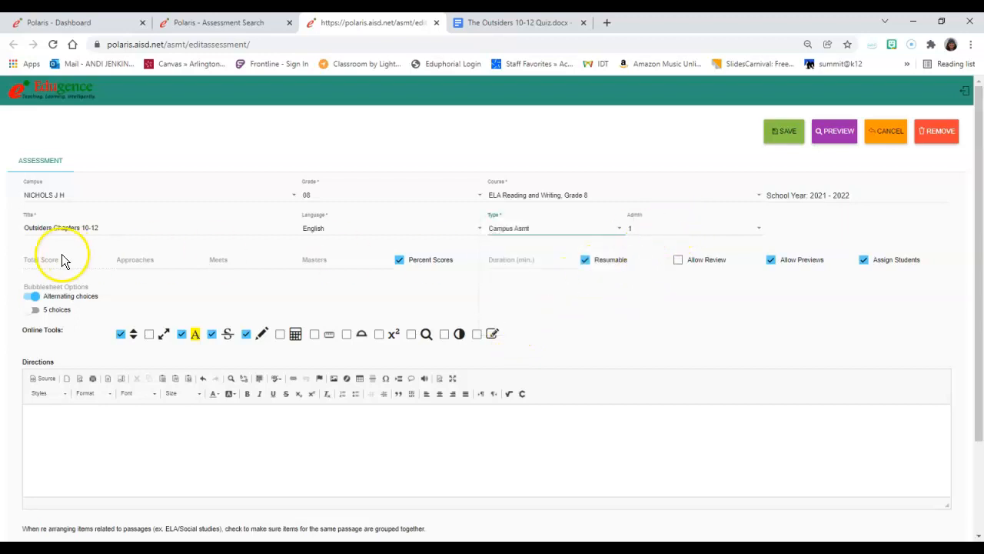
- Set the score thresholds to Approaches 60, Meets 70 and Masters 90, and the duration to 55 minutes
{"action": "left_click", "coordinate": [131, 260]}
{"action": "left_click", "coordinate": [48, 261]}
{"action": "left_click", "coordinate": [143, 261]}
{"action": "left_click", "coordinate": [146, 263]}
{"action": "type", "text": "60"}
{"action": "left_click", "coordinate": [235, 266]}
{"action": "type", "text": "70"}
{"action": "left_click", "coordinate": [333, 258]}
{"action": "type", "text": "8"}
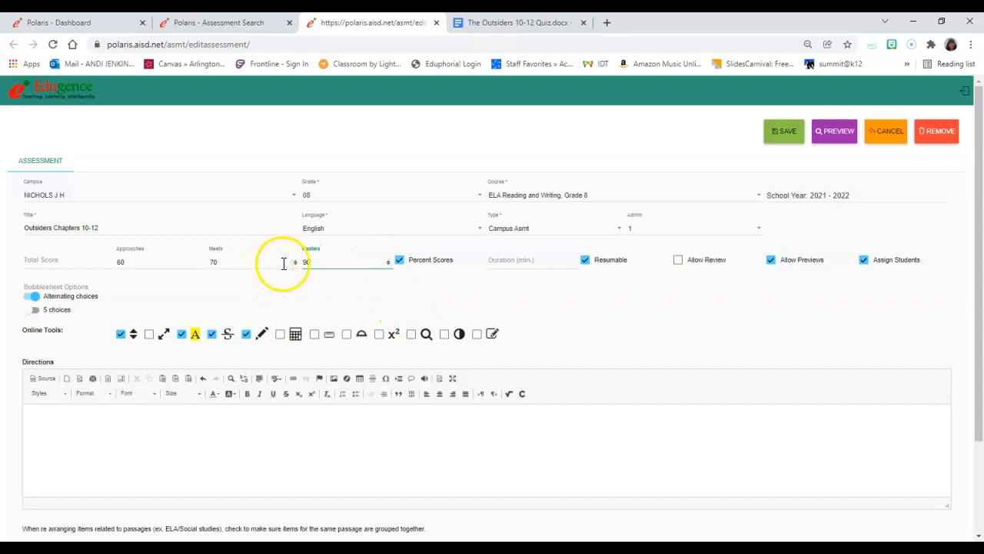
{"action": "left_click", "coordinate": [542, 262]}
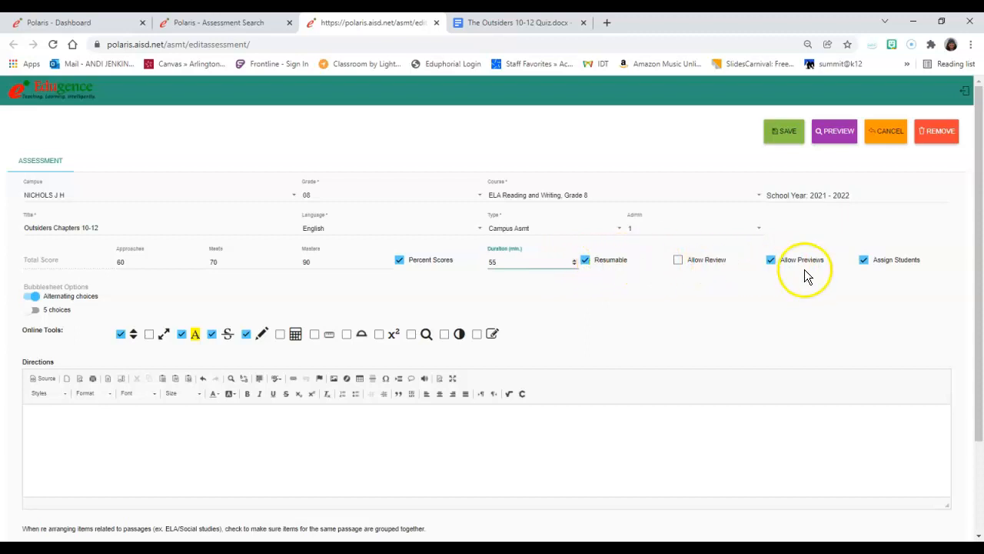
- Disallow previews and enter the directions "Choose the best answer for each of the questions."
{"action": "left_click", "coordinate": [771, 260]}
{"action": "scroll", "coordinate": [277, 354], "scroll_direction": "down", "scroll_amount": 3}
{"action": "left_click", "coordinate": [105, 303]}
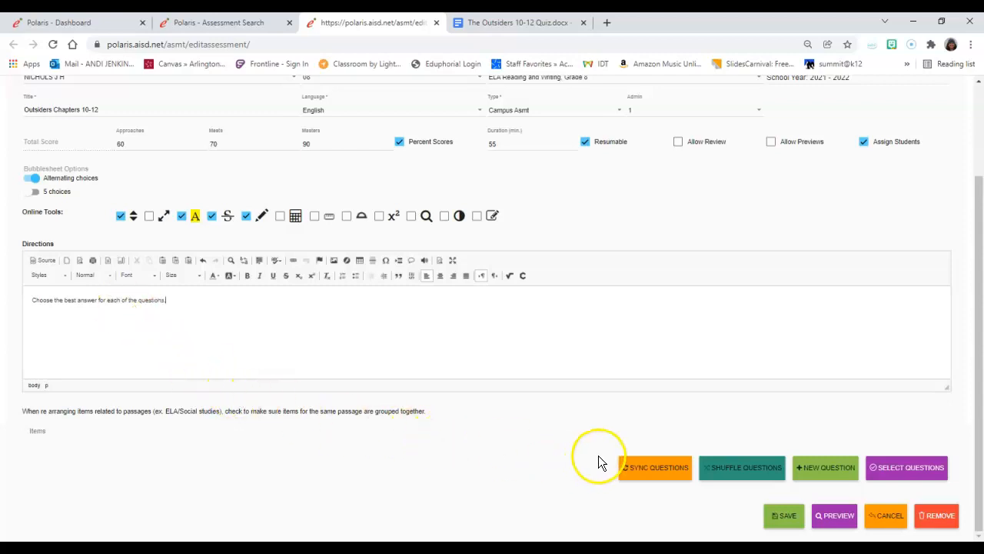
- Start a new question in the assessment and look through the passages that can be linked, without linking one
{"action": "left_click", "coordinate": [828, 471]}
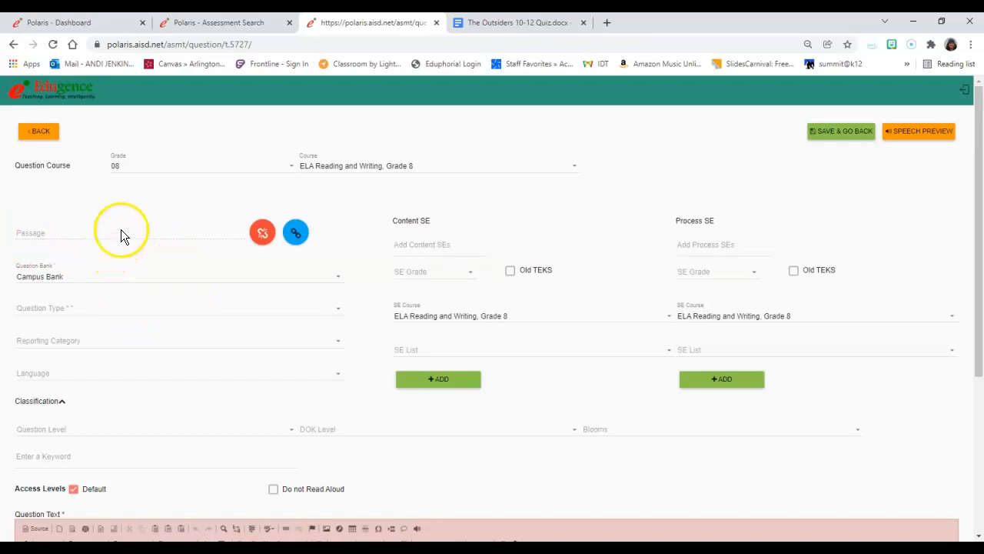
{"action": "left_click", "coordinate": [298, 233]}
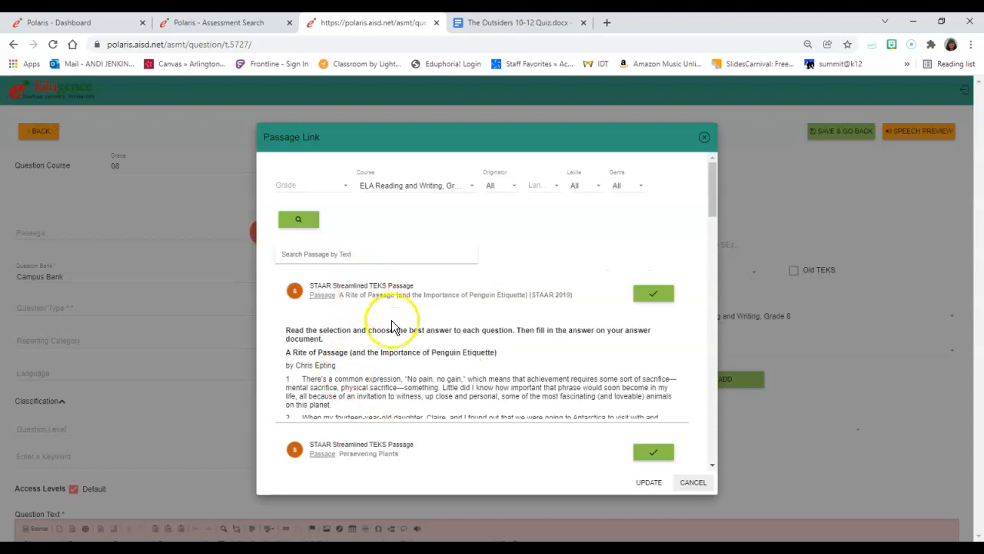
{"action": "scroll", "coordinate": [396, 334], "scroll_direction": "down", "scroll_amount": 3}
{"action": "scroll", "coordinate": [397, 334], "scroll_direction": "up", "scroll_amount": 3}
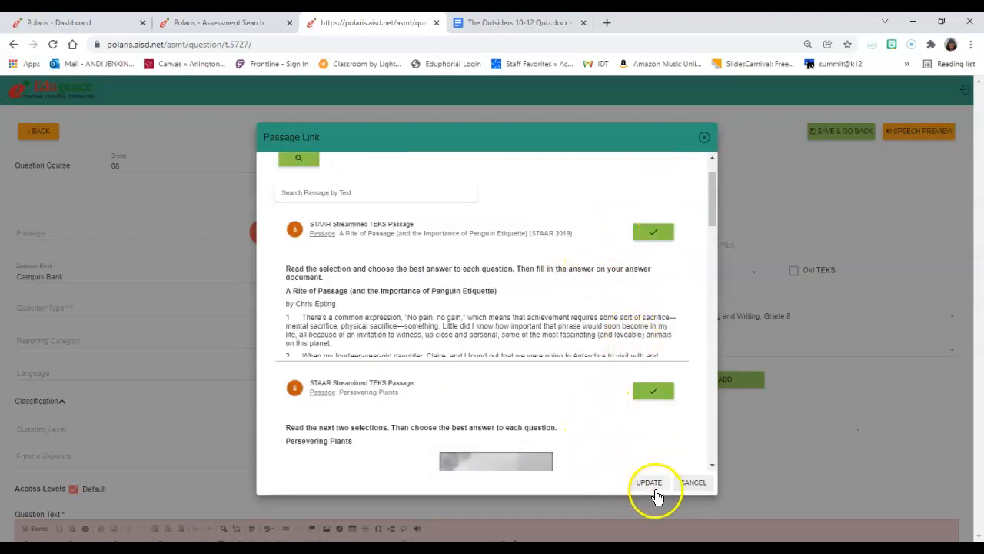
{"action": "left_click", "coordinate": [692, 483]}
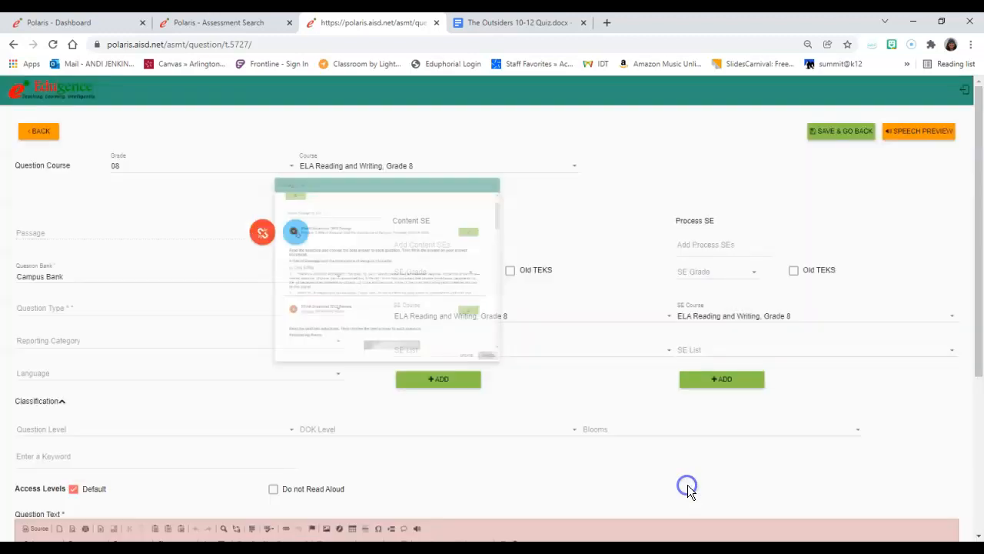
- Set the question type to MC and mark B/G as the correct answer after checking the quiz document
{"action": "left_click", "coordinate": [119, 308]}
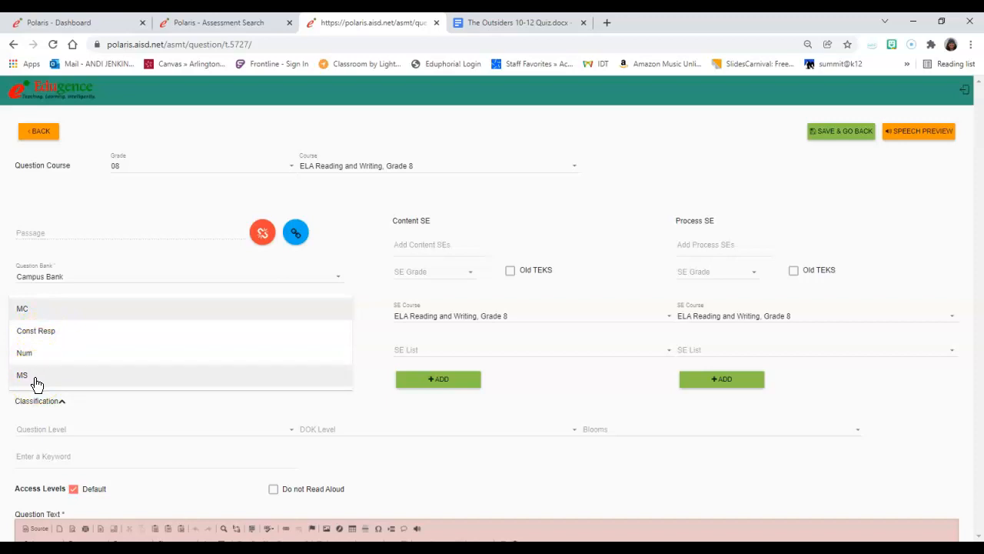
{"action": "left_click", "coordinate": [44, 308]}
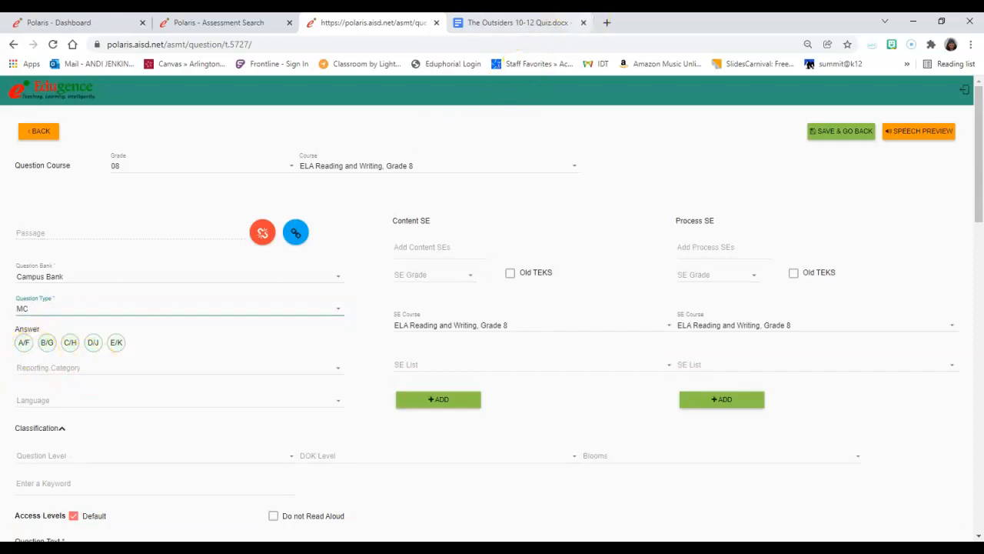
{"action": "left_click", "coordinate": [543, 27]}
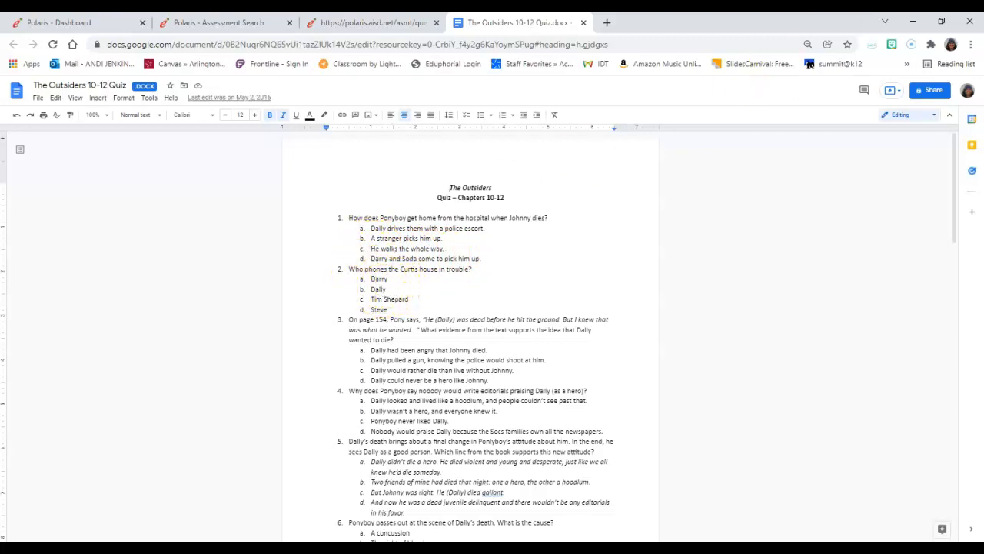
{"action": "left_click", "coordinate": [410, 23]}
{"action": "left_click", "coordinate": [49, 350]}
- Copy "Who phones the Curtis house in trouble?" from the quiz document into the question text, without its list numbering
{"action": "scroll", "coordinate": [481, 349], "scroll_direction": "down", "scroll_amount": 3}
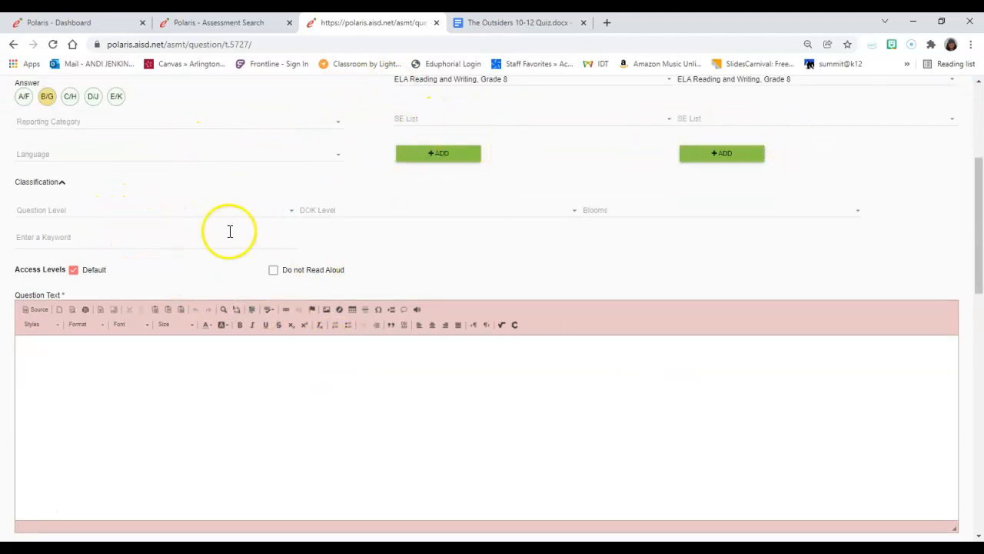
{"action": "left_click", "coordinate": [116, 402]}
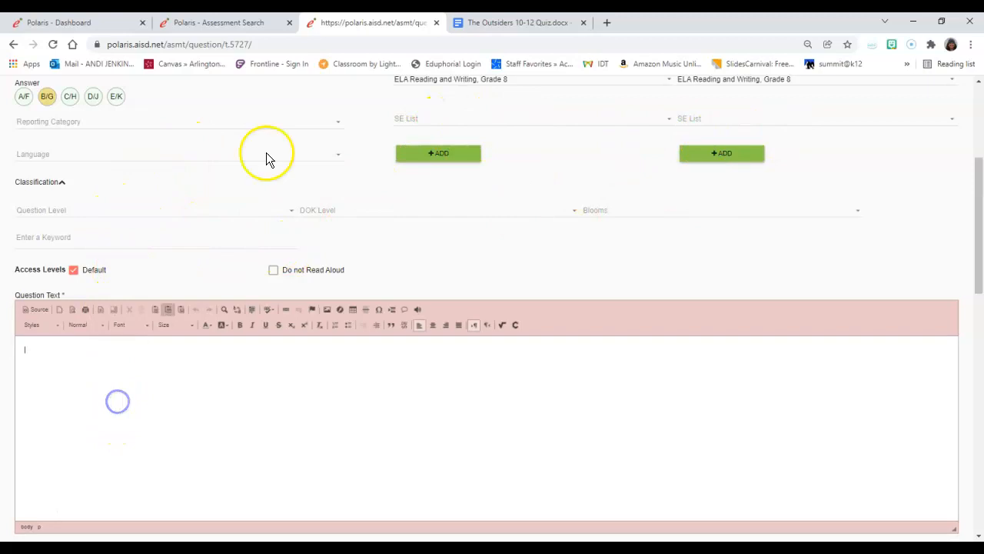
{"action": "left_click", "coordinate": [473, 29]}
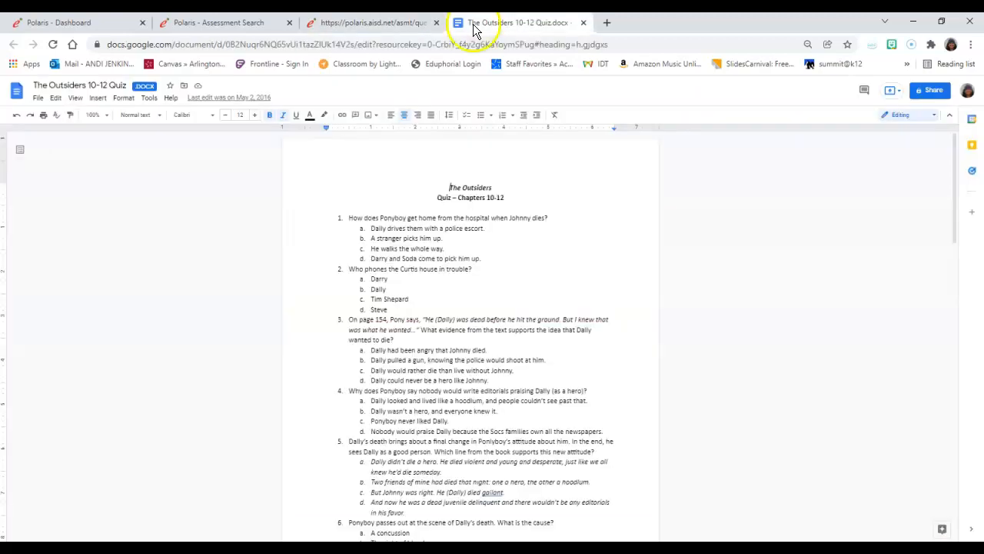
{"action": "triple_click", "coordinate": [382, 270]}
{"action": "key", "text": "ctrl+c"}
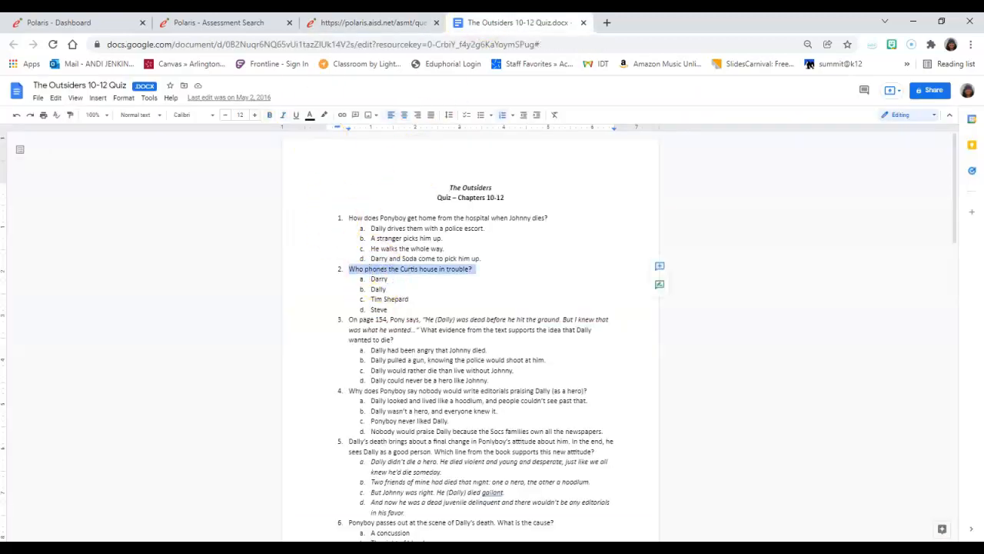
{"action": "left_click", "coordinate": [370, 22]}
{"action": "left_click", "coordinate": [111, 392]}
{"action": "key", "text": "ctrl+v"}
{"action": "left_click", "coordinate": [43, 347]}
{"action": "key", "text": "BackSpace"}
{"action": "scroll", "coordinate": [349, 334], "scroll_direction": "down", "scroll_amount": 4}
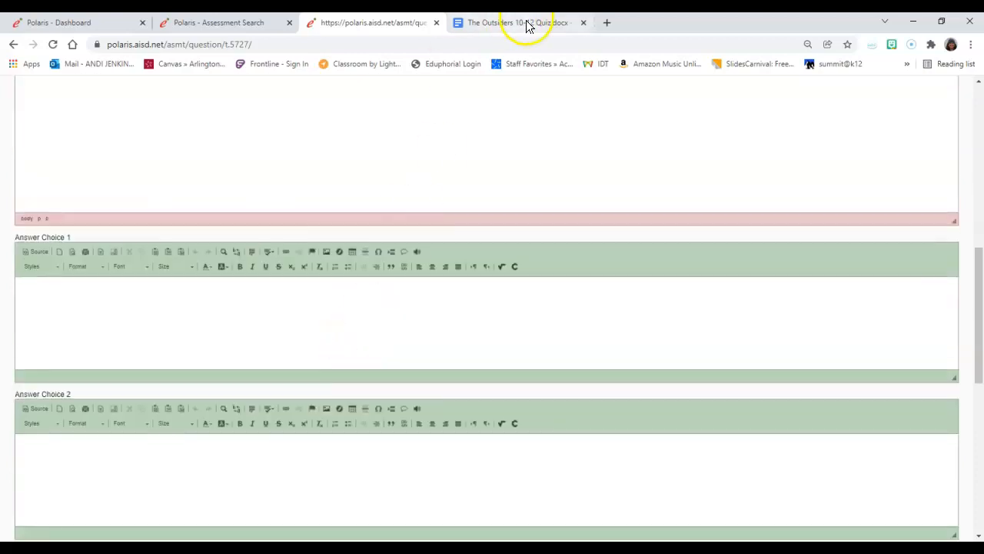
- Copy the option "Darry" from question 2 of the quiz document into Answer Choice 1
{"action": "left_click", "coordinate": [526, 27]}
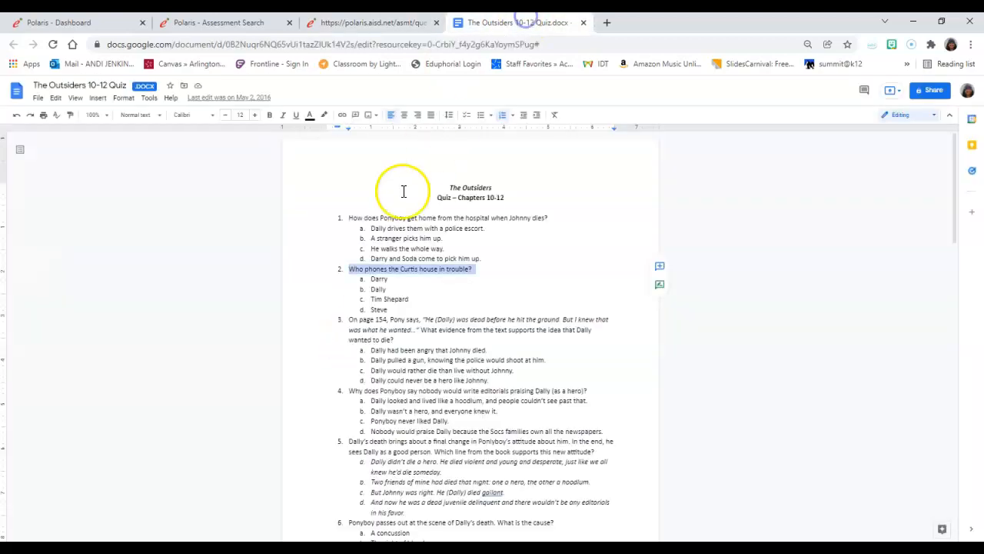
{"action": "double_click", "coordinate": [377, 280]}
{"action": "key", "text": "ctrl+c"}
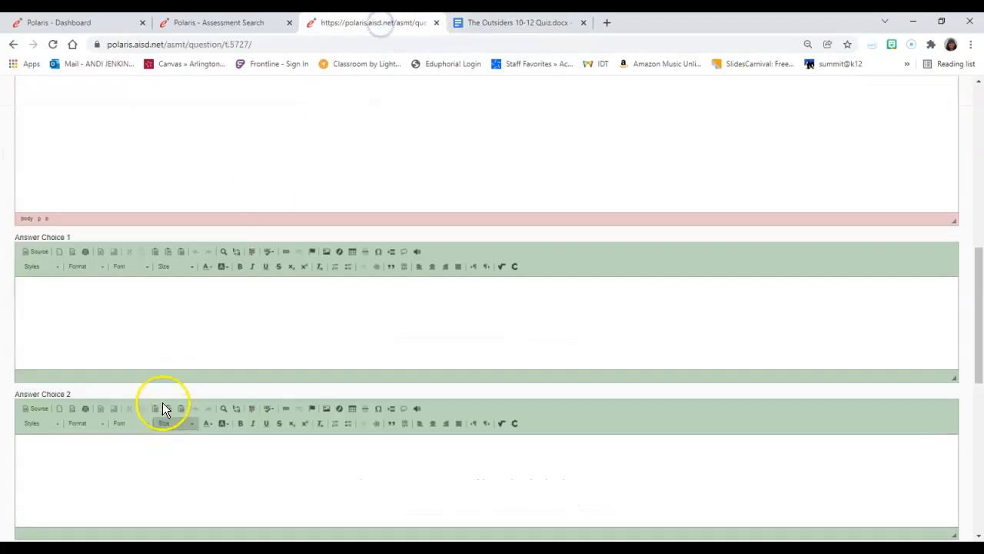
{"action": "left_click", "coordinate": [165, 313]}
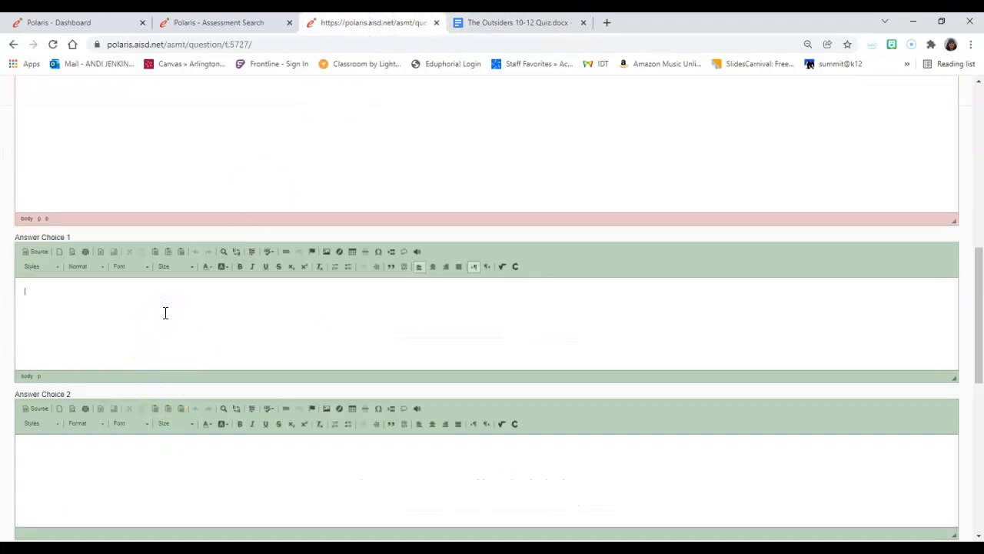
{"action": "key", "text": "ctrl+v"}
- Copy the option "Dally" from question 2 of the quiz document into Answer Choice 2
{"action": "left_click", "coordinate": [500, 22]}
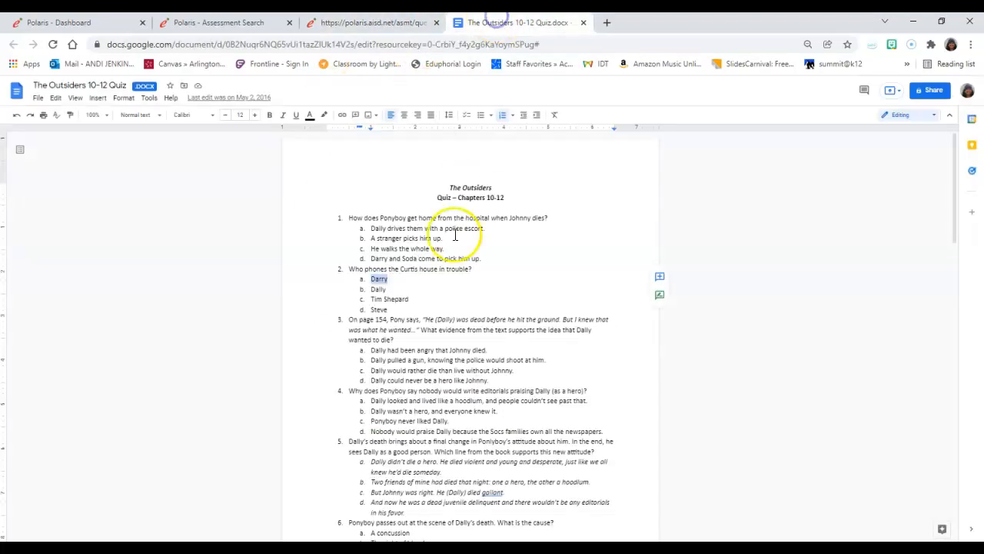
{"action": "left_click", "coordinate": [379, 284]}
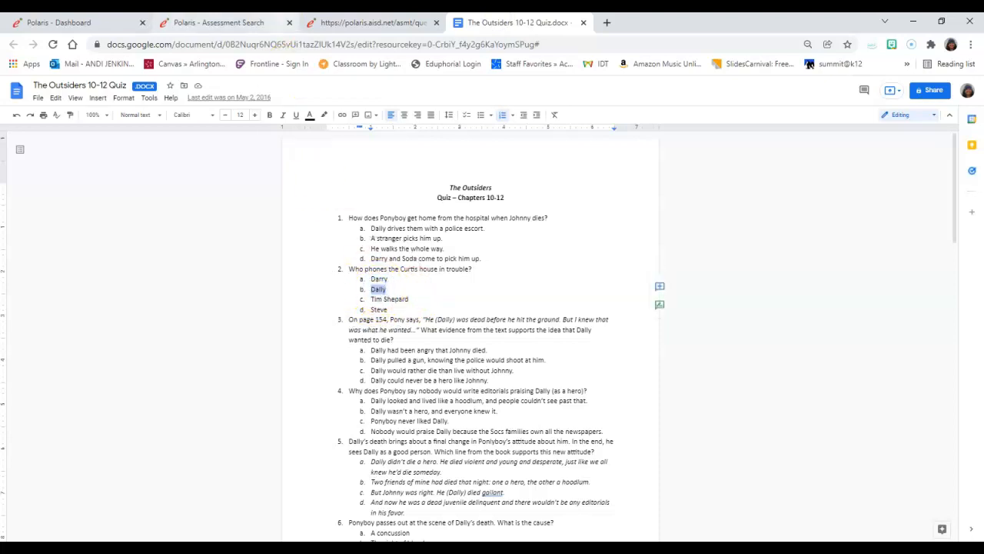
{"action": "left_click", "coordinate": [384, 22]}
{"action": "left_click", "coordinate": [169, 457]}
{"action": "type", "text": "Dally"}
- Copy the option "Tim Shepard" from the quiz document into Answer Choice 3 and remove its list numbering
{"action": "left_click", "coordinate": [507, 25]}
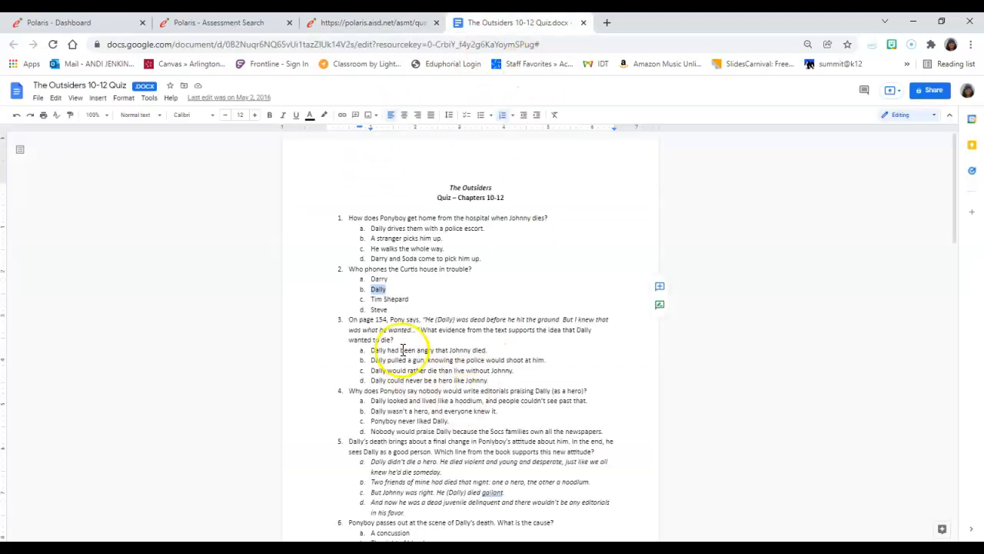
{"action": "double_click", "coordinate": [401, 298]}
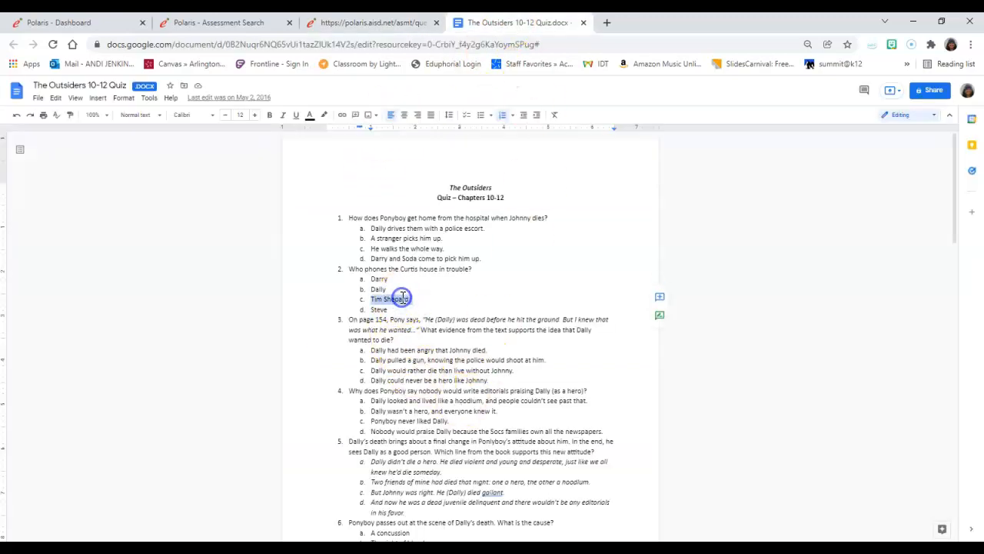
{"action": "left_click", "coordinate": [352, 22]}
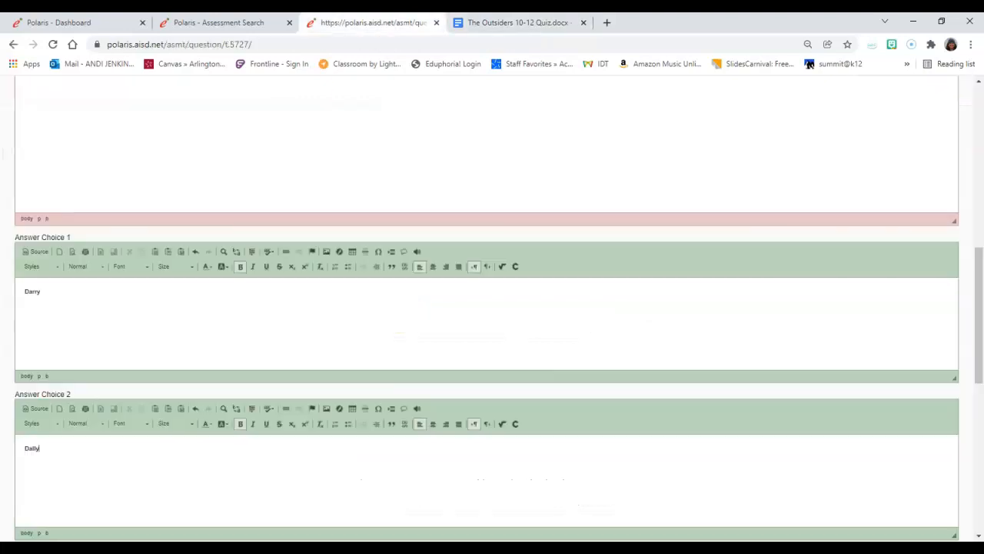
{"action": "scroll", "coordinate": [160, 358], "scroll_direction": "down", "scroll_amount": 3}
{"action": "left_click", "coordinate": [160, 369]}
{"action": "type", "text": "Tim Shepard"}
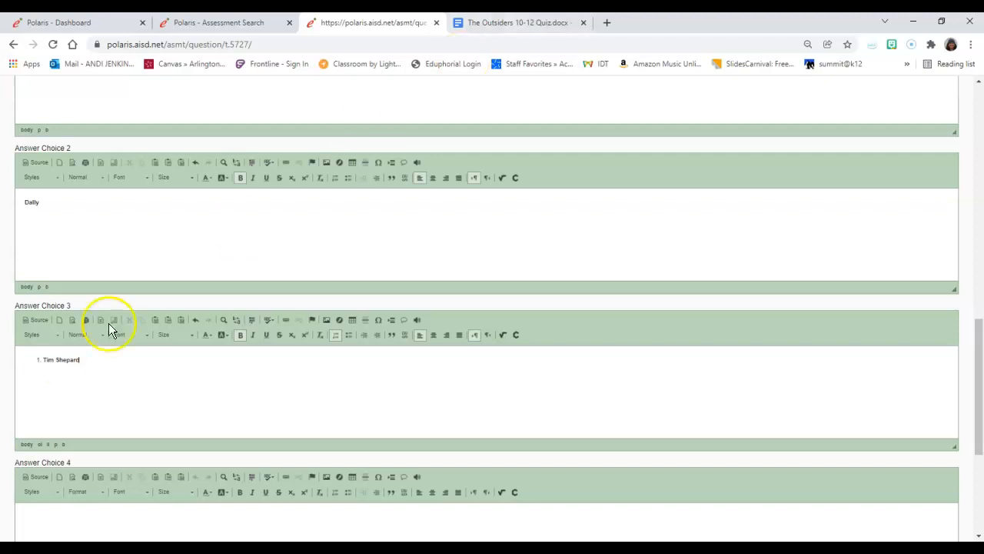
{"action": "left_click", "coordinate": [44, 359]}
{"action": "key", "text": "BackSpace"}
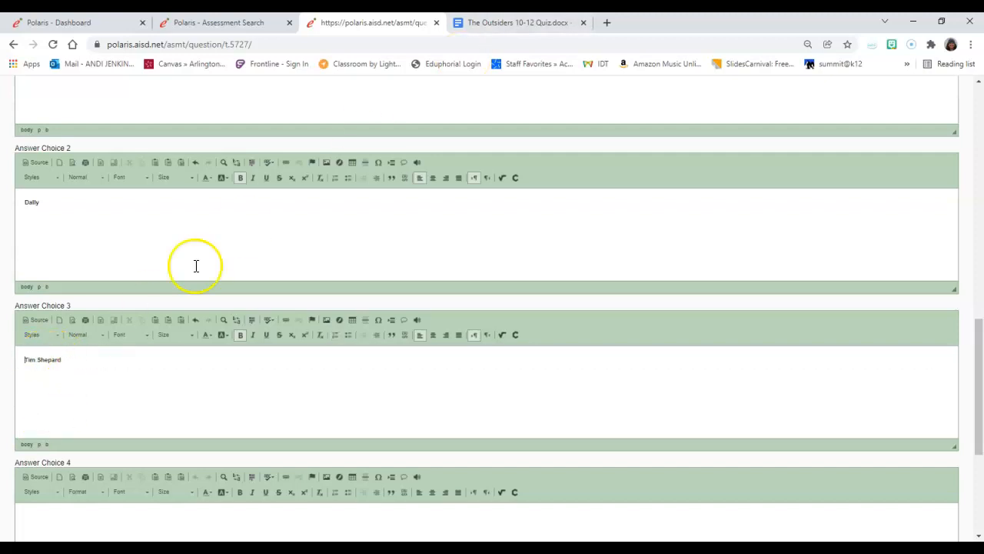
- Copy the option "Steve" from question 2 of the quiz document into Answer Choice 4
{"action": "left_click", "coordinate": [507, 22]}
{"action": "left_click", "coordinate": [381, 309]}
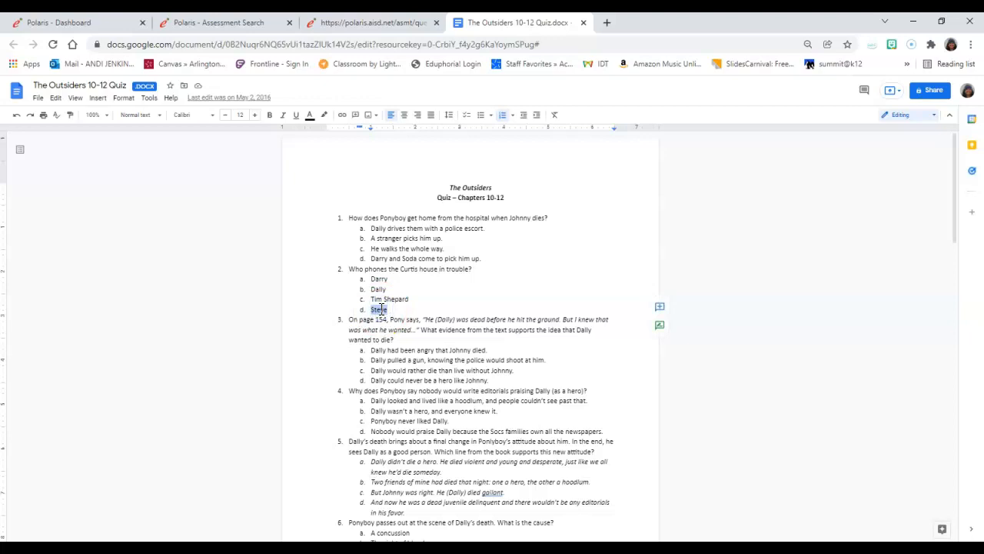
{"action": "left_click", "coordinate": [348, 23]}
{"action": "scroll", "coordinate": [141, 507], "scroll_direction": "down", "scroll_amount": 3}
{"action": "left_click", "coordinate": [91, 331]}
{"action": "type", "text": "Steve"}
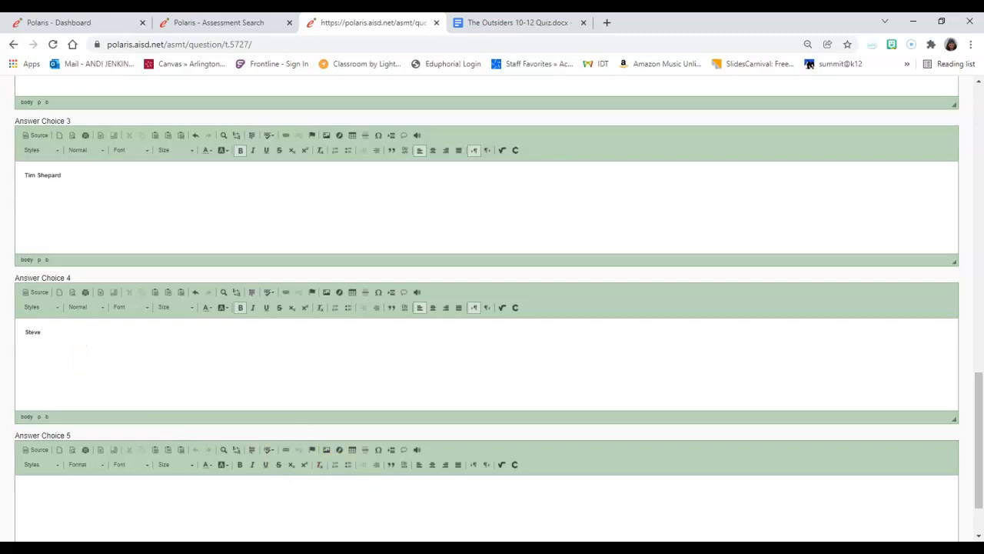
- Check the answer choices against the marked answer, and save the question back to the assessment
{"action": "scroll", "coordinate": [569, 345], "scroll_direction": "down", "scroll_amount": 1}
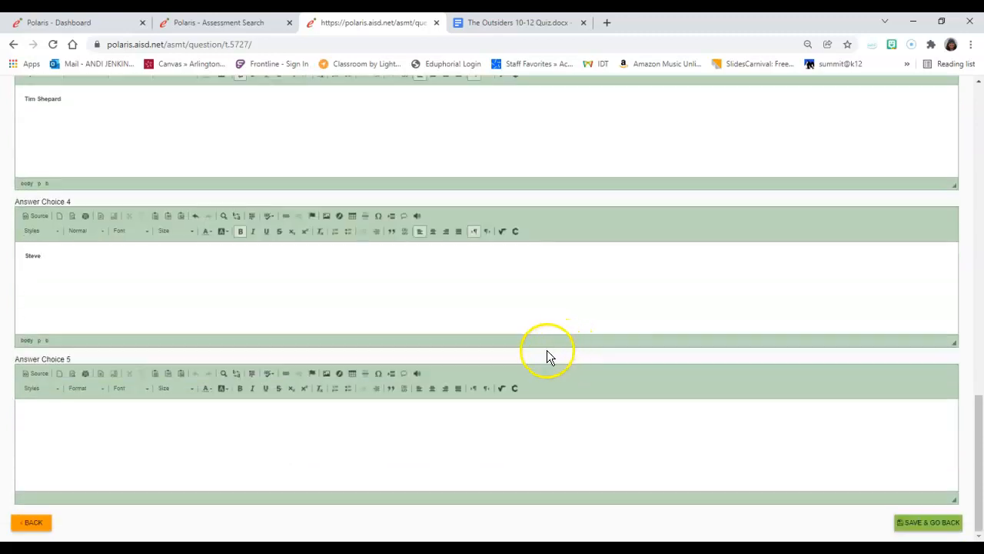
{"action": "scroll", "coordinate": [61, 202], "scroll_direction": "up", "scroll_amount": 10}
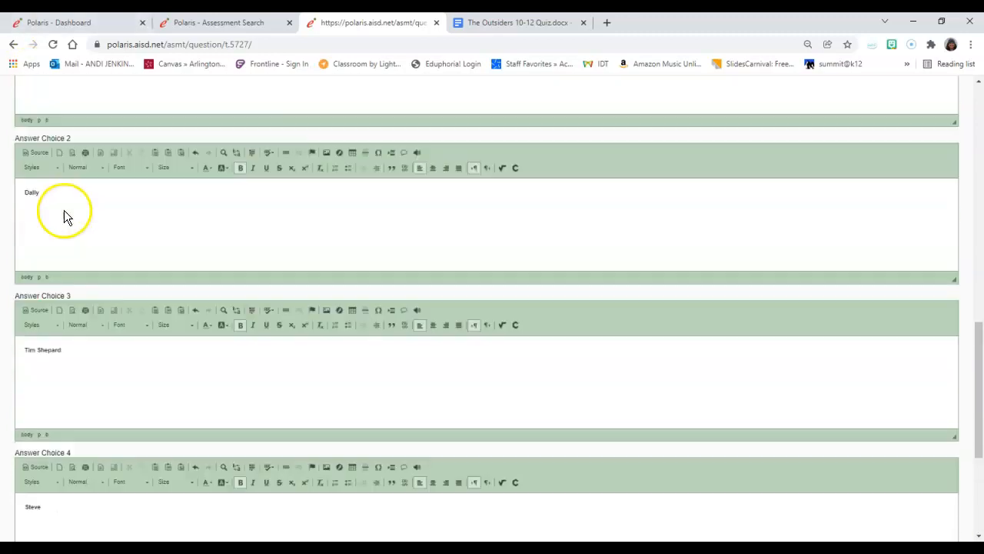
{"action": "scroll", "coordinate": [107, 323], "scroll_direction": "up", "scroll_amount": 3}
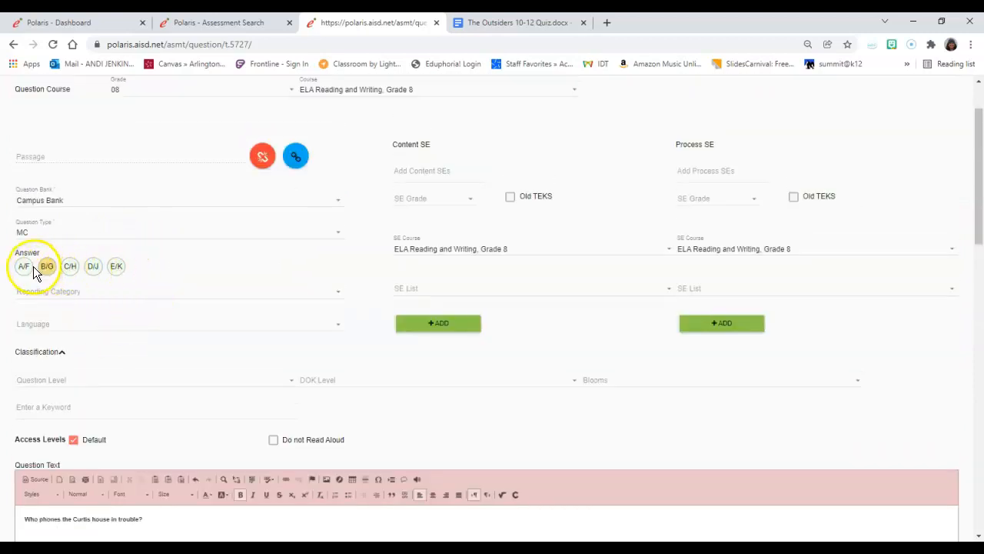
{"action": "scroll", "coordinate": [59, 277], "scroll_direction": "down", "scroll_amount": 7}
{"action": "scroll", "coordinate": [59, 277], "scroll_direction": "down", "scroll_amount": 4}
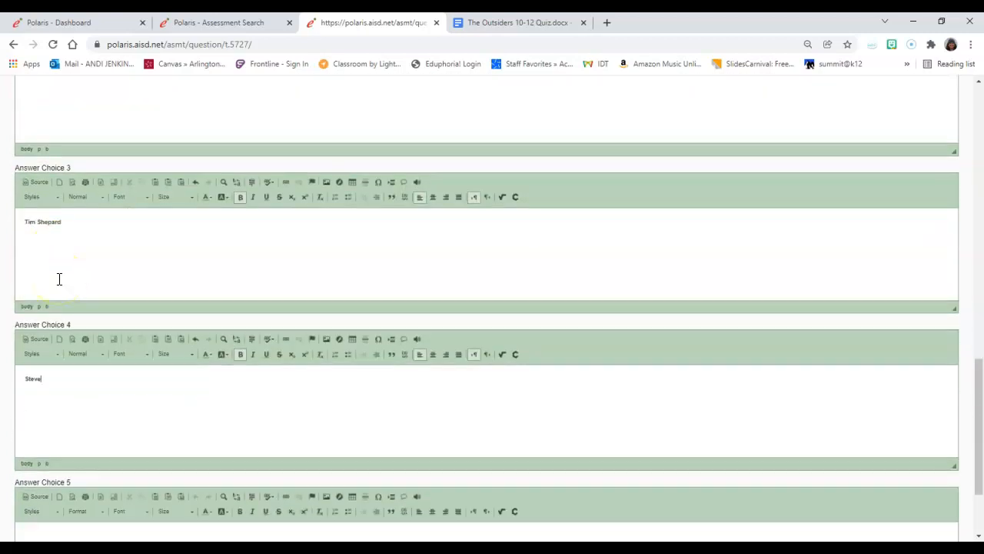
{"action": "scroll", "coordinate": [59, 279], "scroll_direction": "down", "scroll_amount": 2}
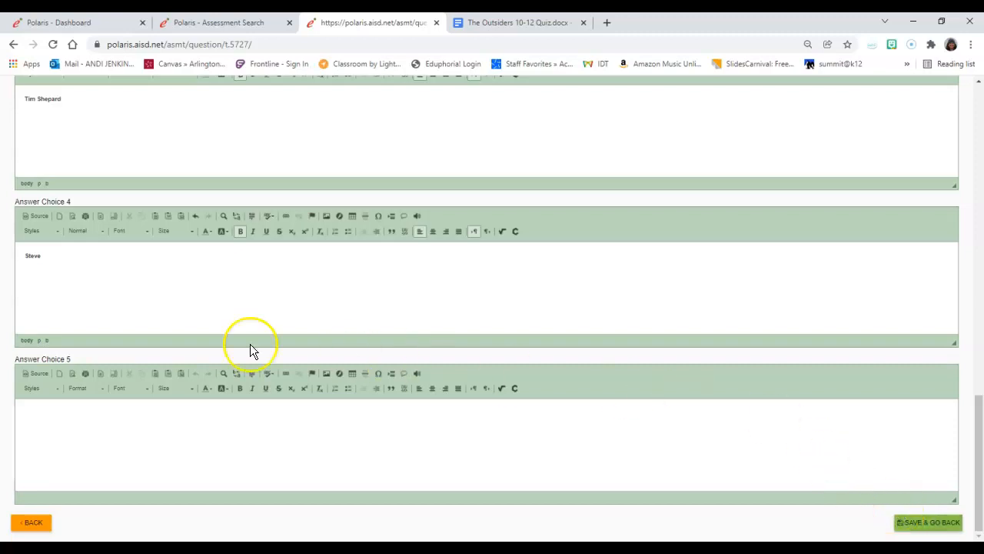
{"action": "left_click", "coordinate": [927, 523]}
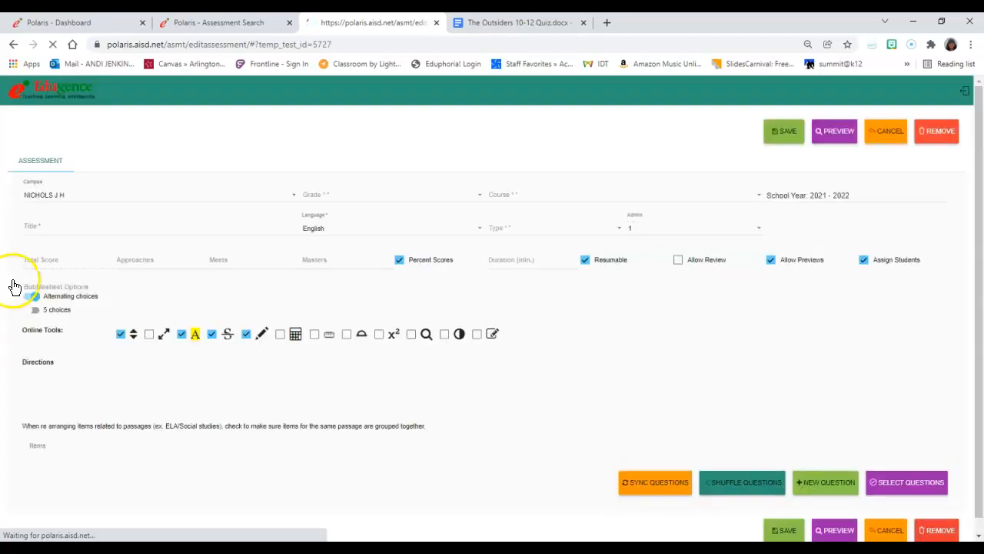
- Separate the quiz document into its own window and place it side by side with the assessment window
{"action": "scroll", "coordinate": [211, 333], "scroll_direction": "down", "scroll_amount": 3}
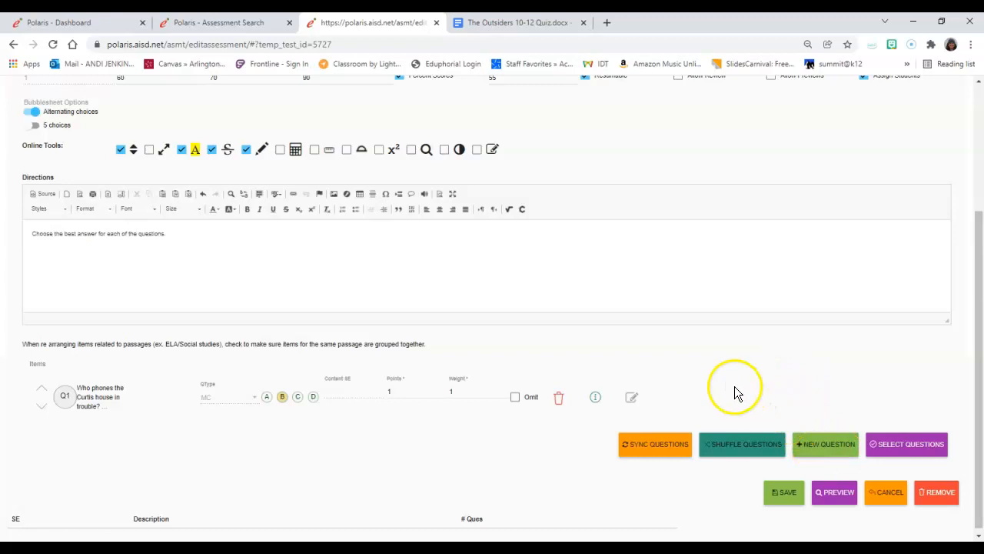
{"action": "left_click_drag", "start_coordinate": [472, 27], "coordinate": [674, 42]}
{"action": "left_click", "coordinate": [952, 23]}
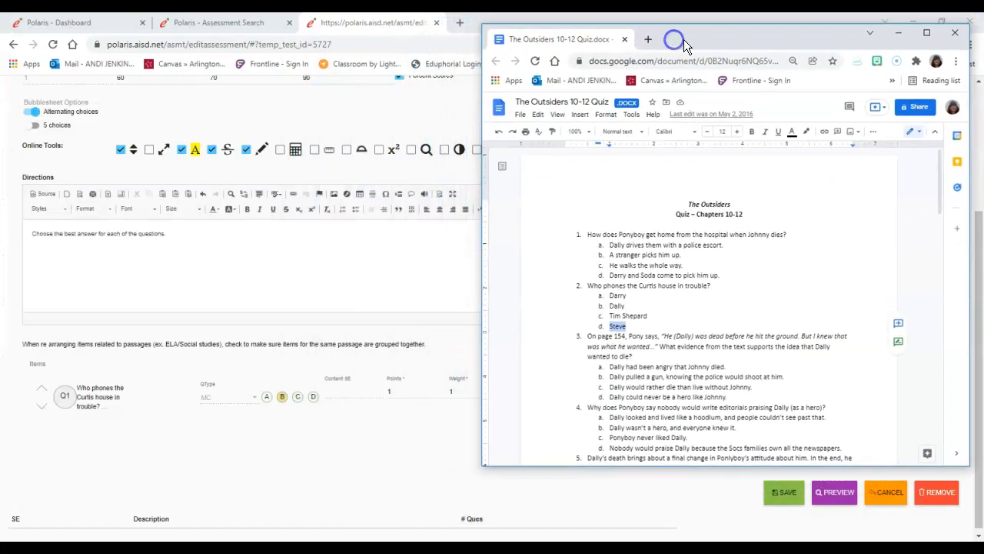
{"action": "left_click", "coordinate": [945, 25]}
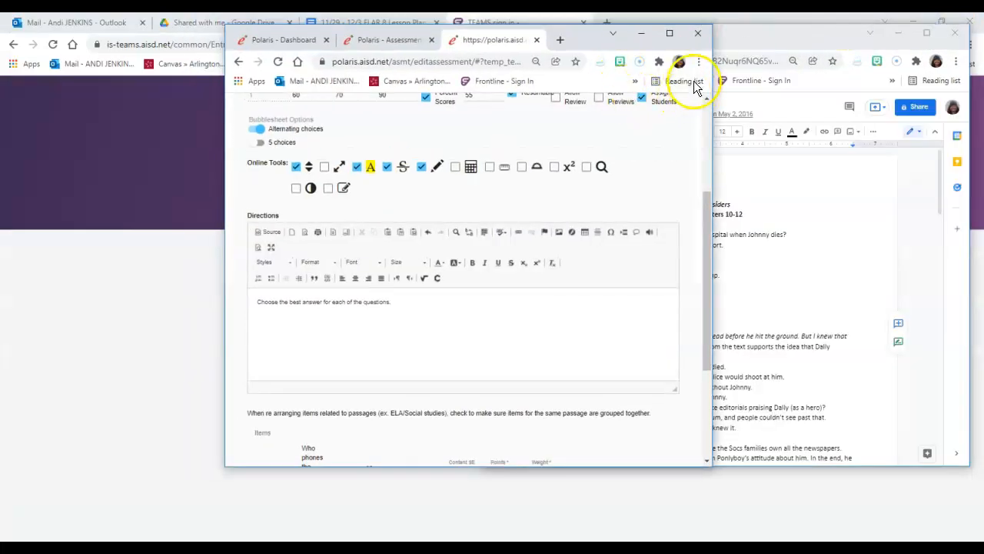
{"action": "left_click_drag", "start_coordinate": [580, 38], "coordinate": [350, 32]}
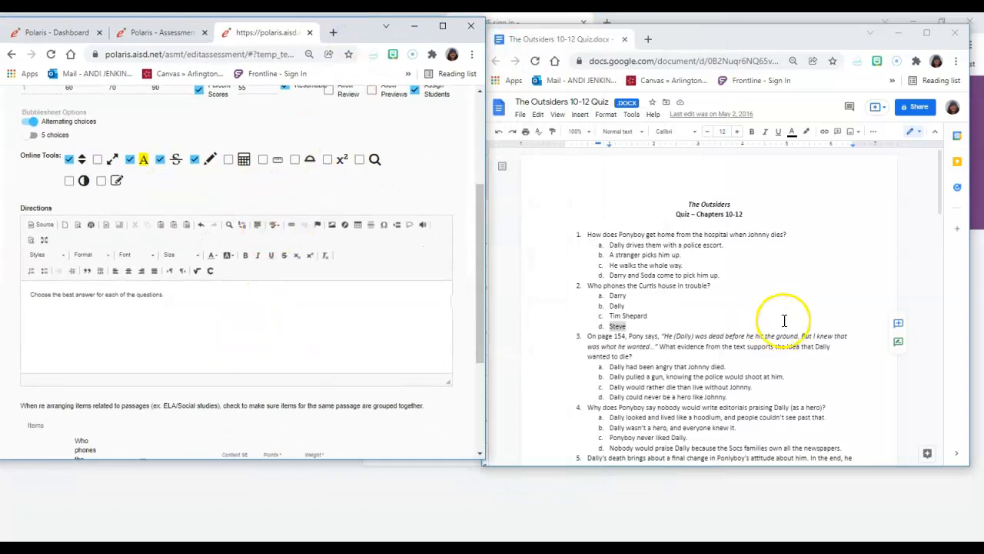
- Start a new question in the assessment, with question 3 of the quiz document in view
{"action": "scroll", "coordinate": [772, 333], "scroll_direction": "down", "scroll_amount": 3}
{"action": "scroll", "coordinate": [319, 316], "scroll_direction": "down", "scroll_amount": 3}
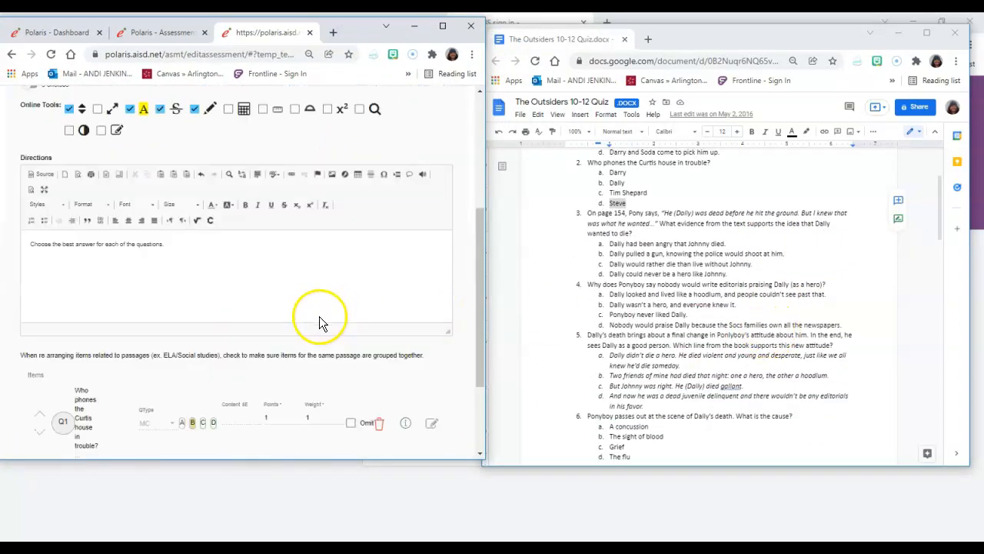
{"action": "left_click", "coordinate": [323, 358]}
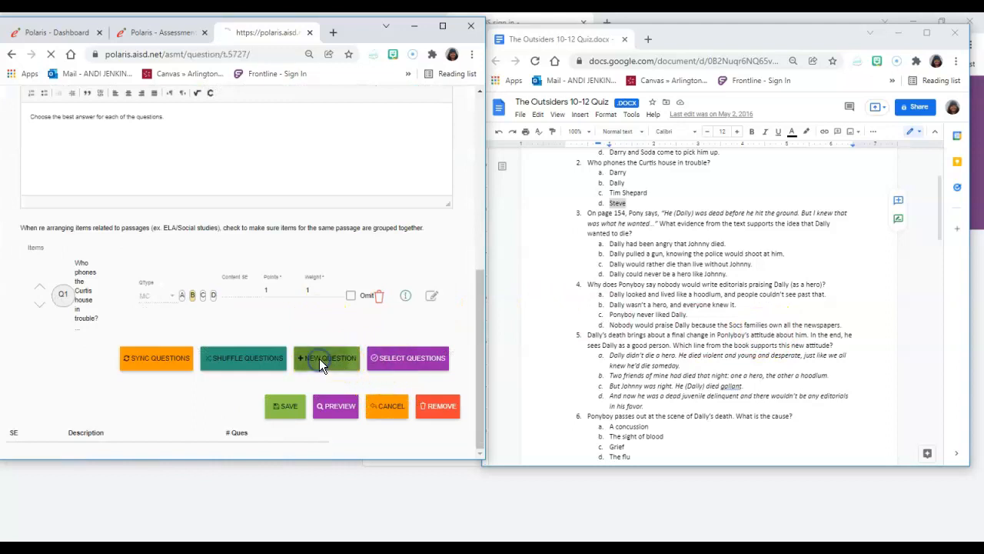
- Copy the text of question 3, starting "On page 154, Pony says,", into Question Text and remove its list numbering
{"action": "triple_click", "coordinate": [639, 223]}
{"action": "key", "text": "ctrl+c"}
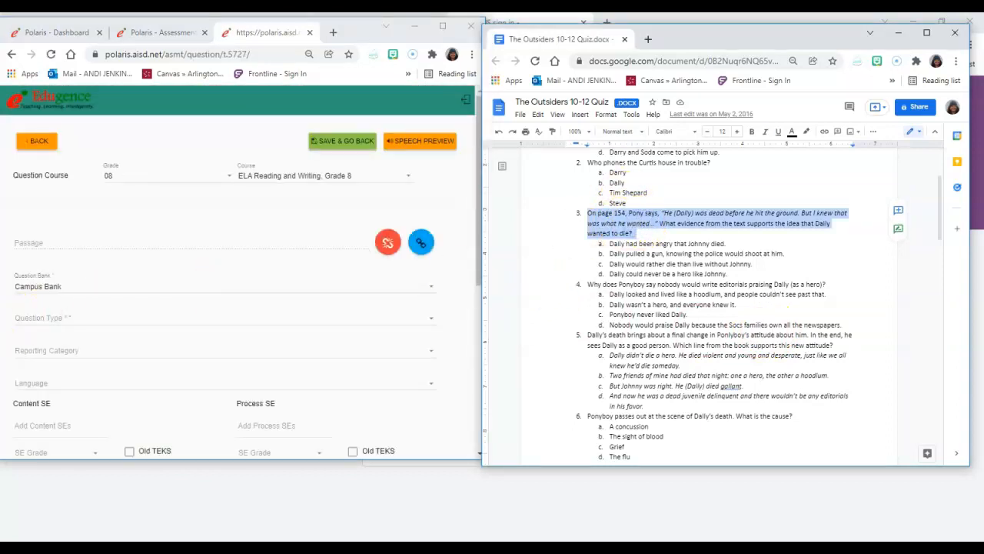
{"action": "scroll", "coordinate": [122, 339], "scroll_direction": "down", "scroll_amount": 6}
{"action": "left_click", "coordinate": [94, 335]}
{"action": "key", "text": "ctrl+v"}
{"action": "left_click", "coordinate": [40, 278]}
{"action": "key", "text": "BackSpace"}
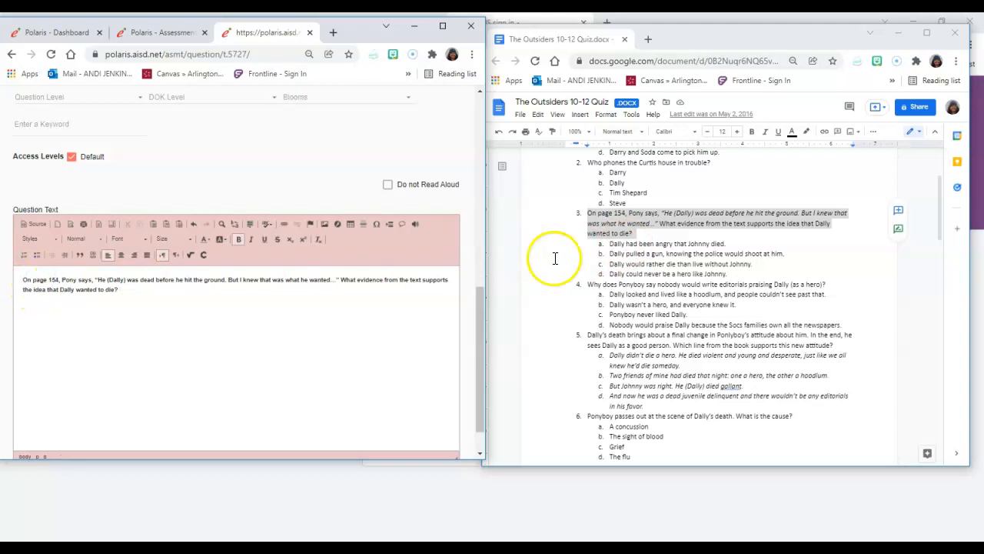
- Set the question type to MC and copy option a, "Dally had been angry that Johnny died.", into Answer Choice 1
{"action": "triple_click", "coordinate": [637, 244]}
{"action": "key", "text": "ctrl+c"}
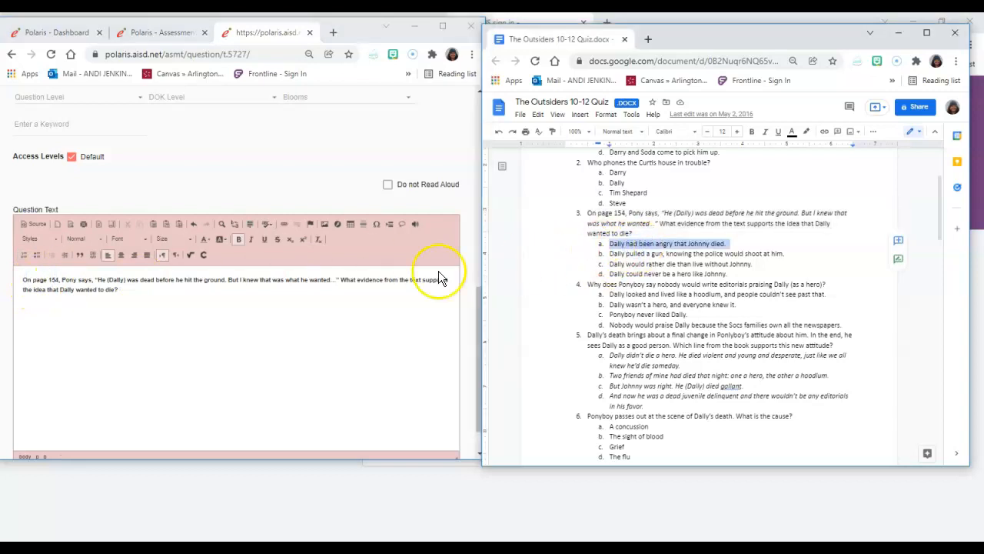
{"action": "scroll", "coordinate": [77, 369], "scroll_direction": "down", "scroll_amount": 1}
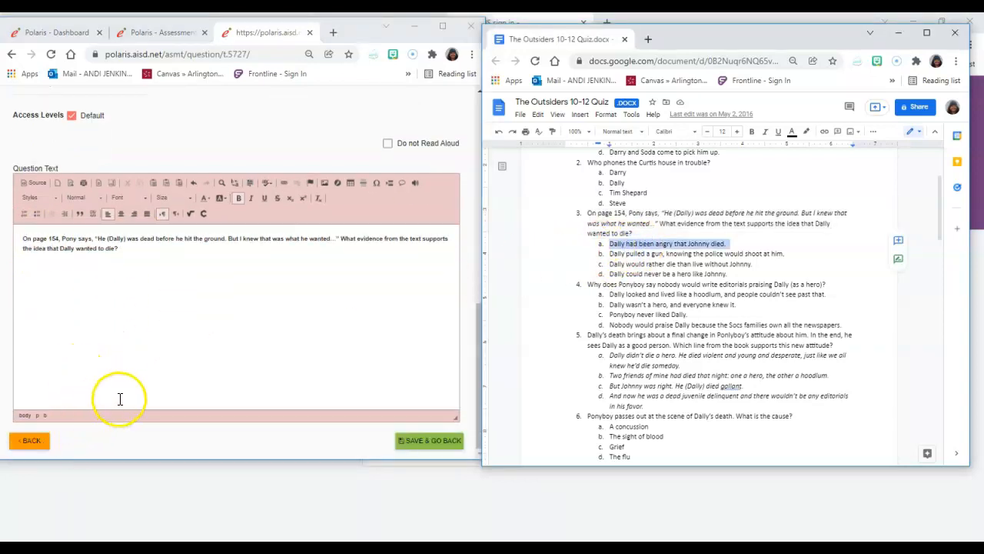
{"action": "scroll", "coordinate": [120, 399], "scroll_direction": "up", "scroll_amount": 10}
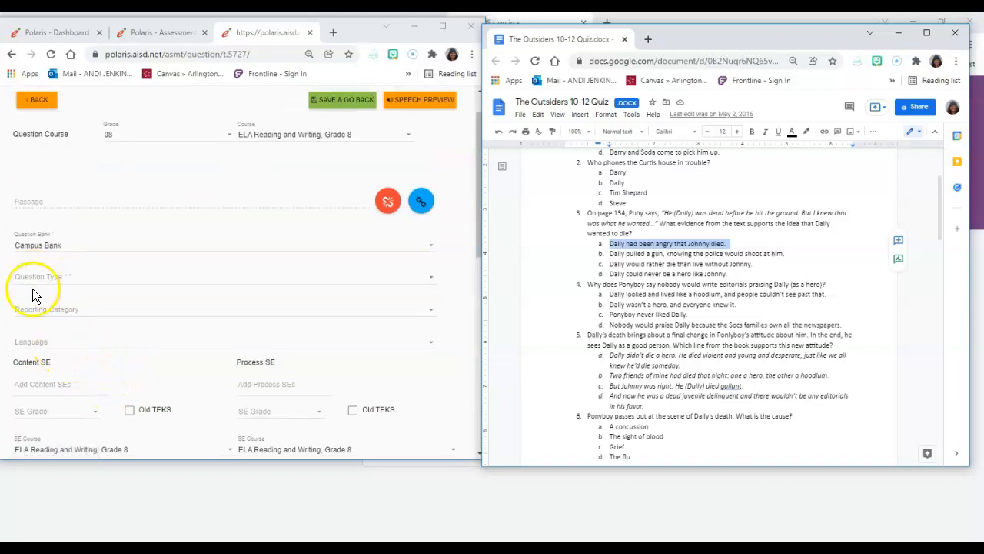
{"action": "left_click", "coordinate": [42, 277]}
{"action": "left_click", "coordinate": [48, 279]}
{"action": "scroll", "coordinate": [97, 425], "scroll_direction": "down", "scroll_amount": 10}
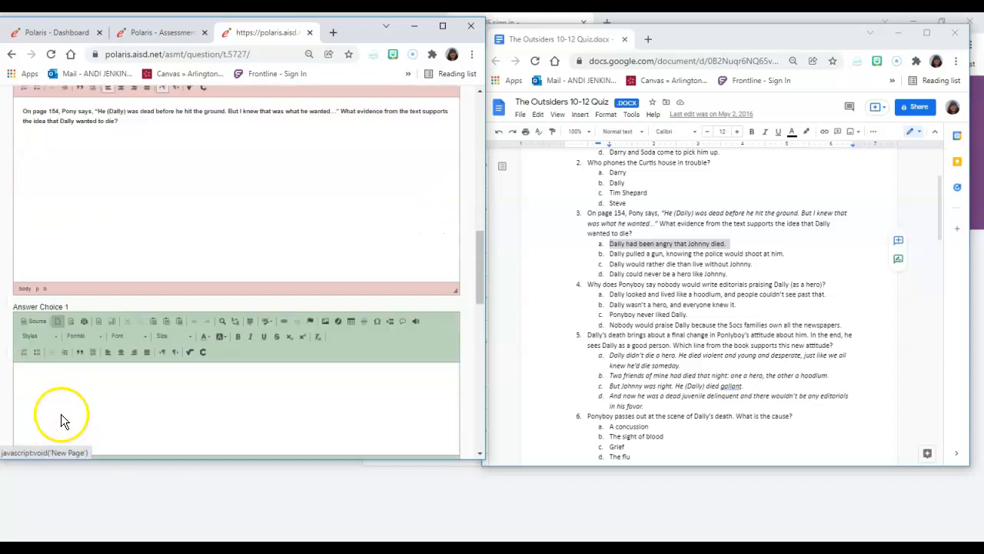
{"action": "left_click", "coordinate": [67, 313]}
{"action": "key", "text": "ctrl+v"}
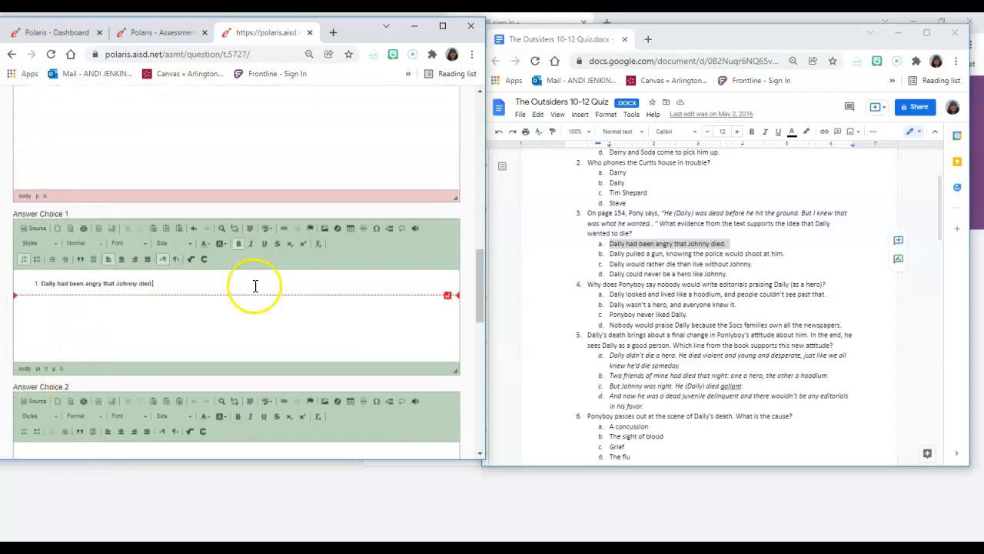
- Copy option b of question 3, "Dally pulled a gun, knowing the police would shoot at him.", into Answer Choice 2
{"action": "triple_click", "coordinate": [652, 256]}
{"action": "key", "text": "ctrl+c"}
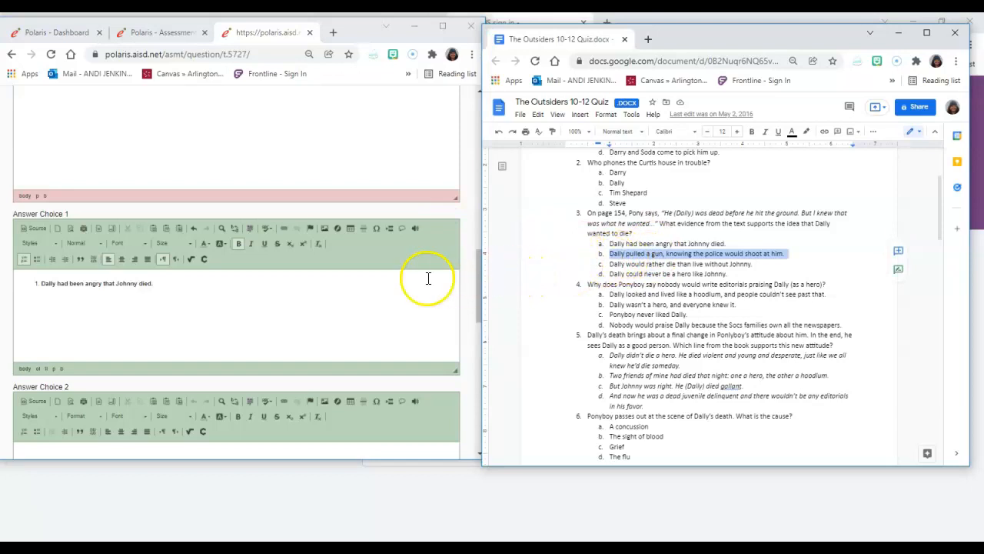
{"action": "scroll", "coordinate": [283, 336], "scroll_direction": "down", "scroll_amount": 3}
{"action": "left_click", "coordinate": [215, 319]}
{"action": "key", "text": "ctrl+v"}
- Copy option c of question 3, "Dally would rather die than live without Johnny.", into Answer Choice 3
{"action": "left_click", "coordinate": [629, 263]}
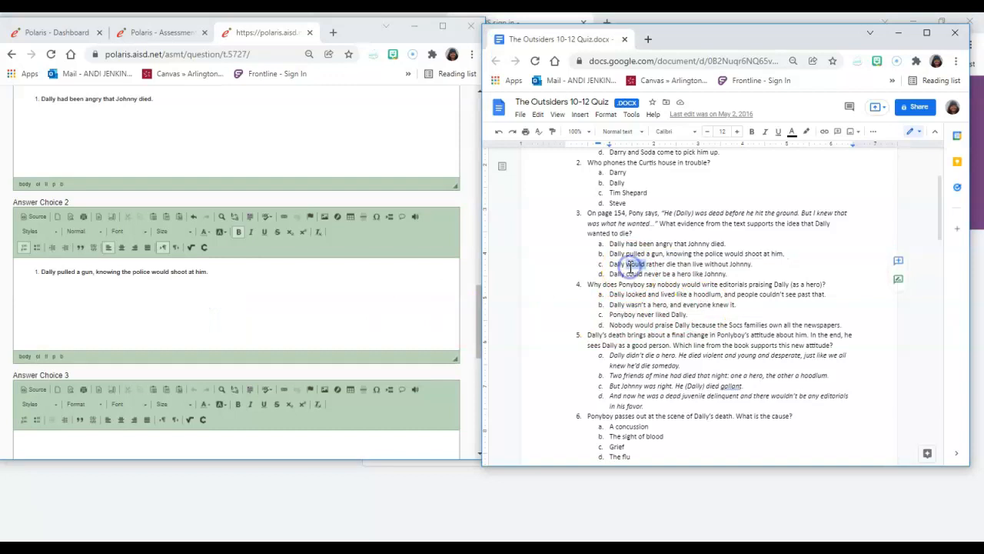
{"action": "triple_click", "coordinate": [629, 264]}
{"action": "key", "text": "ctrl+c"}
{"action": "scroll", "coordinate": [188, 358], "scroll_direction": "down", "scroll_amount": 3}
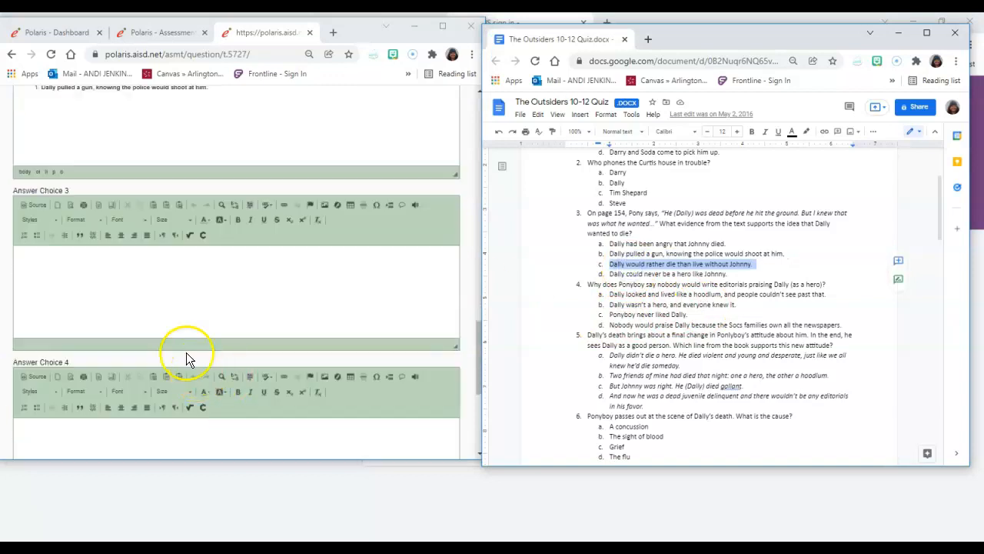
{"action": "left_click", "coordinate": [177, 302]}
{"action": "key", "text": "ctrl+v"}
- Copy option d of question 3, "Dally could never be a hero like Johnny.", into Answer Choice 4
{"action": "left_click", "coordinate": [652, 265]}
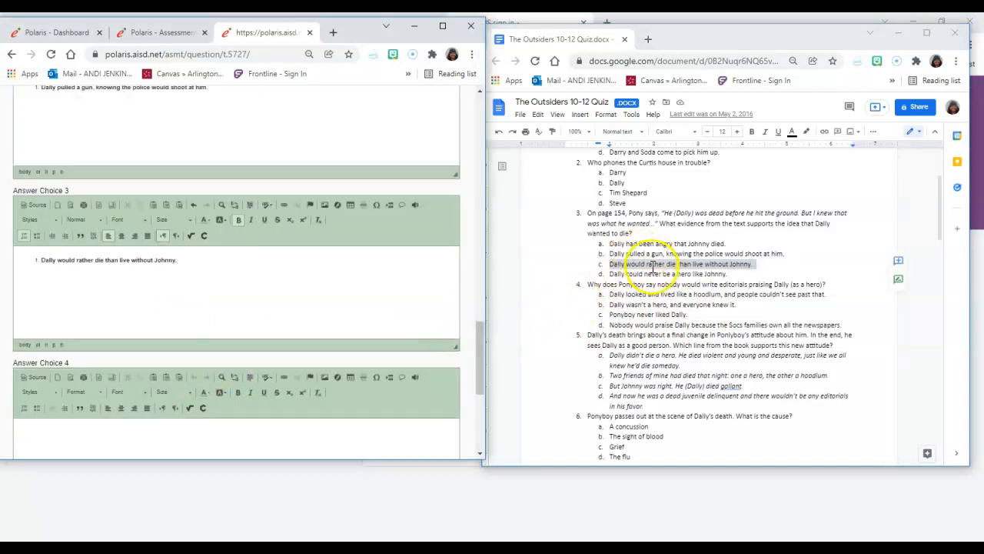
{"action": "triple_click", "coordinate": [652, 274]}
{"action": "key", "text": "ctrl+c"}
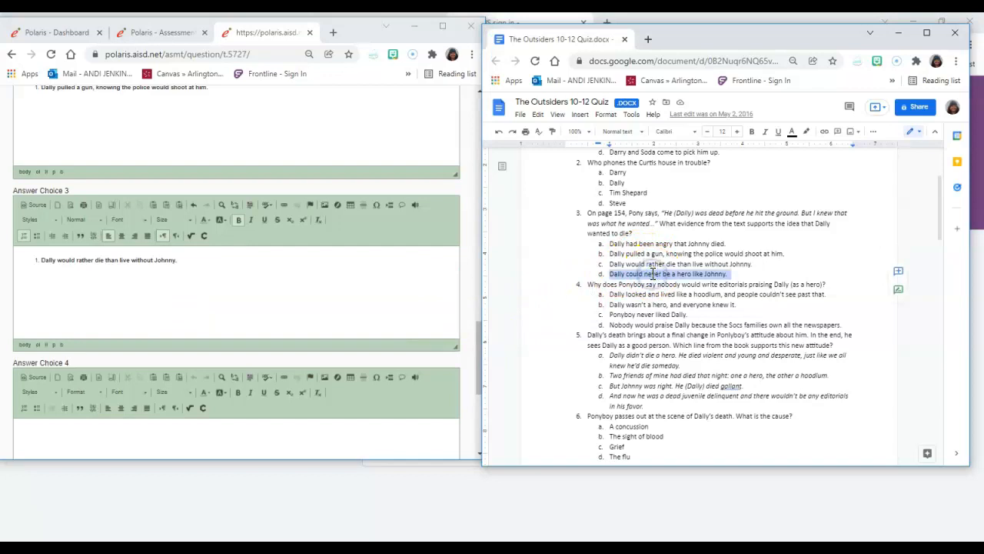
{"action": "scroll", "coordinate": [186, 341], "scroll_direction": "down", "scroll_amount": 2}
{"action": "left_click", "coordinate": [147, 353]}
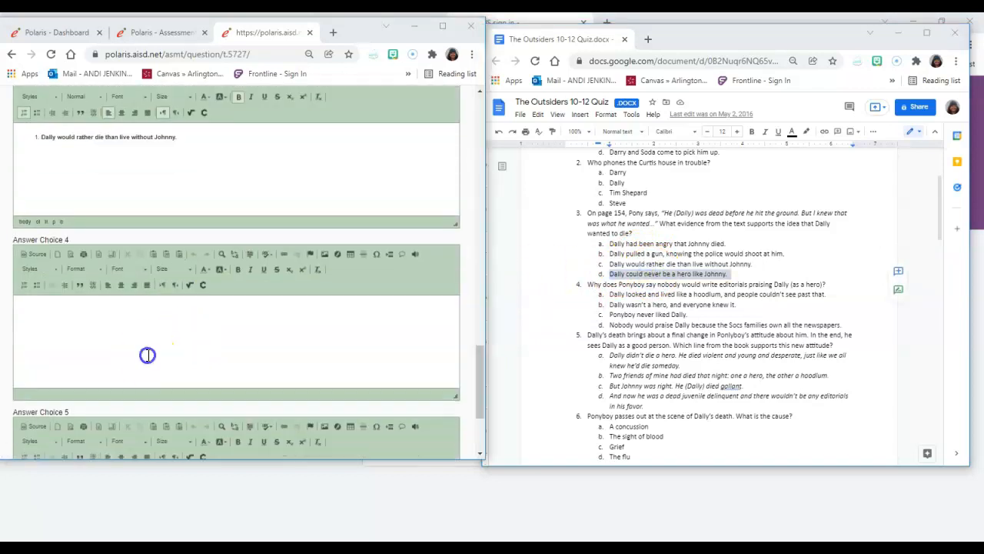
{"action": "key", "text": "ctrl+v"}
- Mark B/G as the correct answer and save the question back to the assessment
{"action": "scroll", "coordinate": [237, 290], "scroll_direction": "up", "scroll_amount": 4}
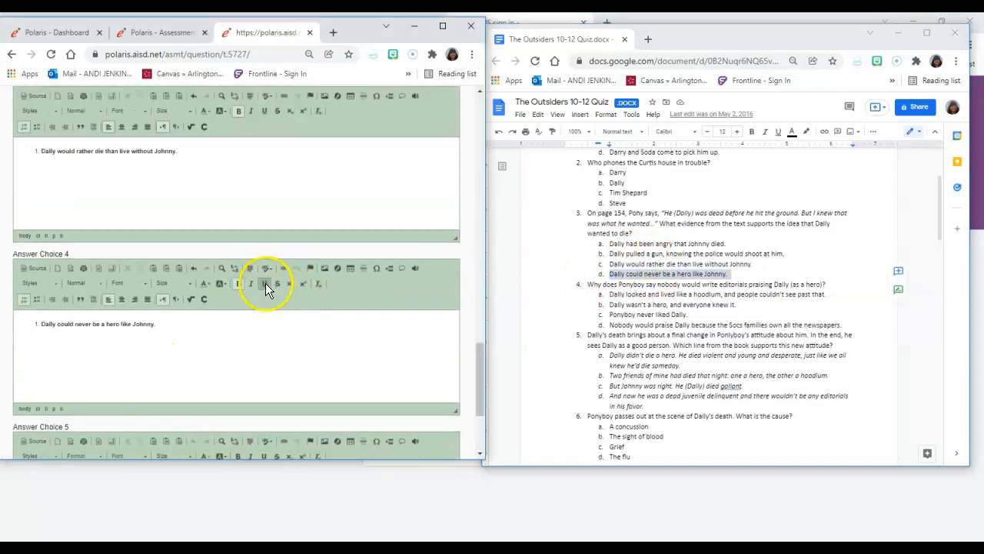
{"action": "scroll", "coordinate": [197, 412], "scroll_direction": "up", "scroll_amount": 10}
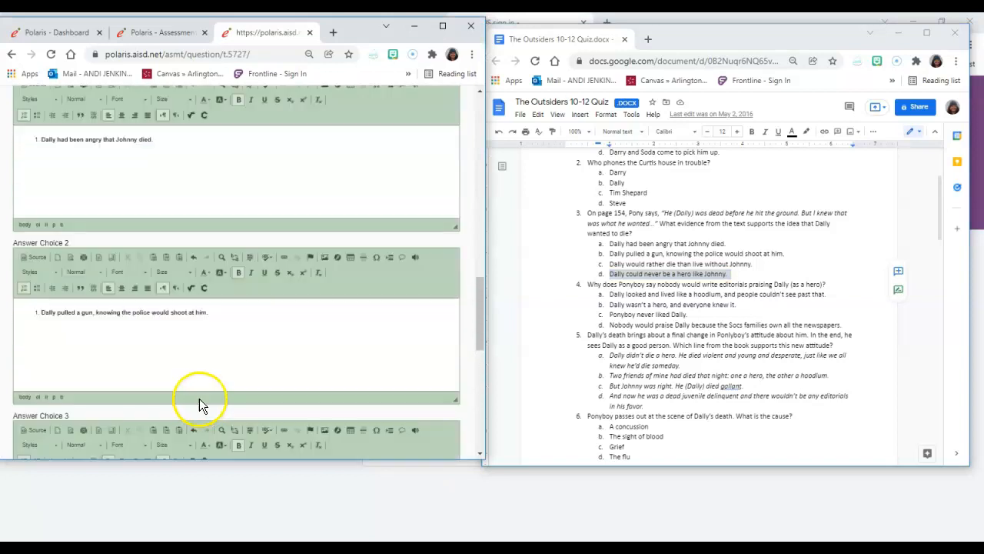
{"action": "scroll", "coordinate": [77, 230], "scroll_direction": "up", "scroll_amount": 2}
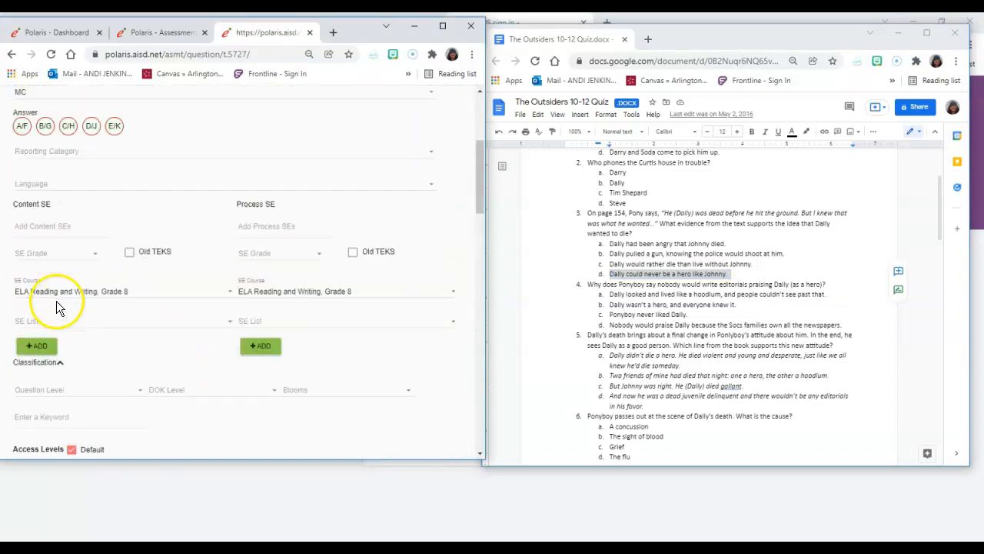
{"action": "left_click", "coordinate": [48, 127]}
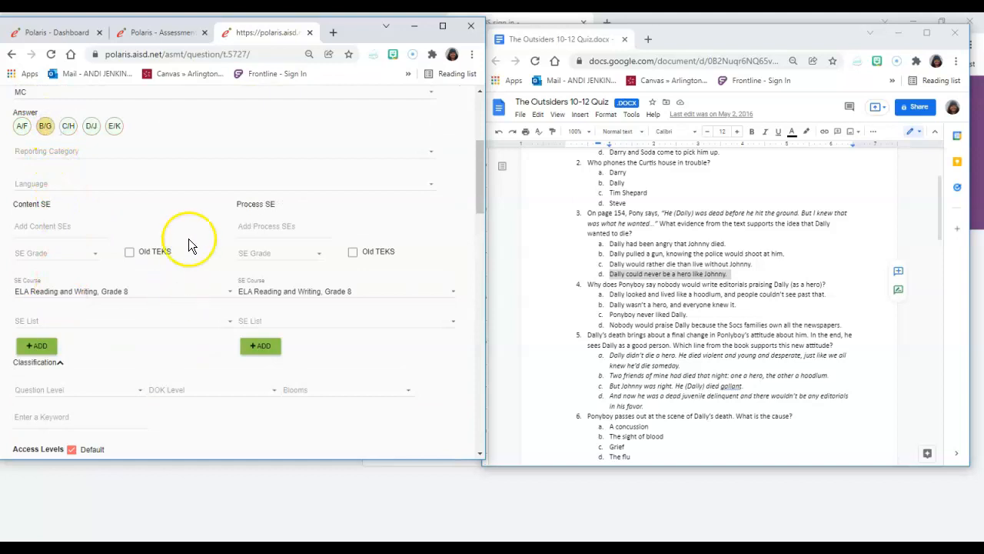
{"action": "scroll", "coordinate": [319, 277], "scroll_direction": "down", "scroll_amount": 12}
{"action": "scroll", "coordinate": [331, 300], "scroll_direction": "down", "scroll_amount": 4}
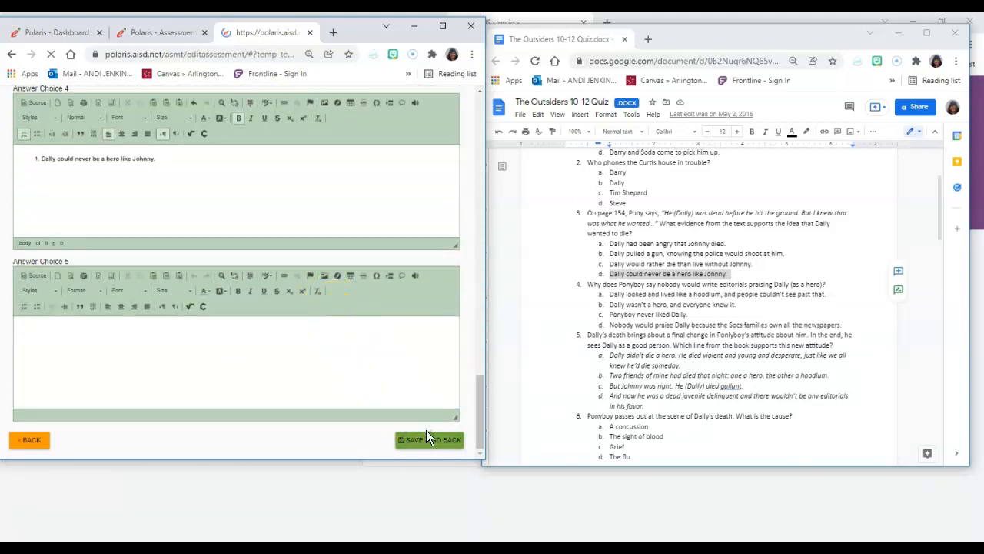
- Maximize the assessment window and save the assessment with its two questions
{"action": "left_click", "coordinate": [443, 25]}
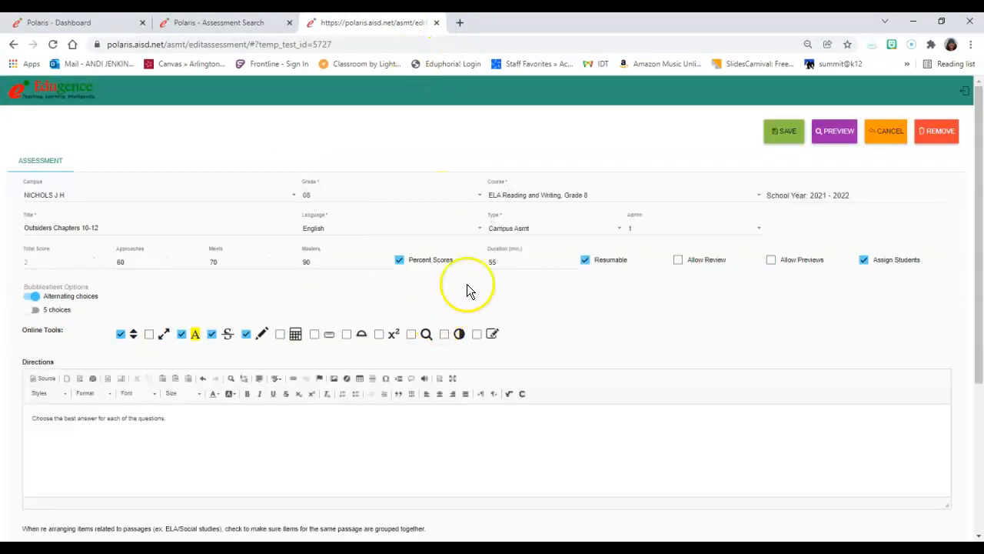
{"action": "scroll", "coordinate": [584, 233], "scroll_direction": "down", "scroll_amount": 1}
{"action": "scroll", "coordinate": [584, 233], "scroll_direction": "down", "scroll_amount": 2}
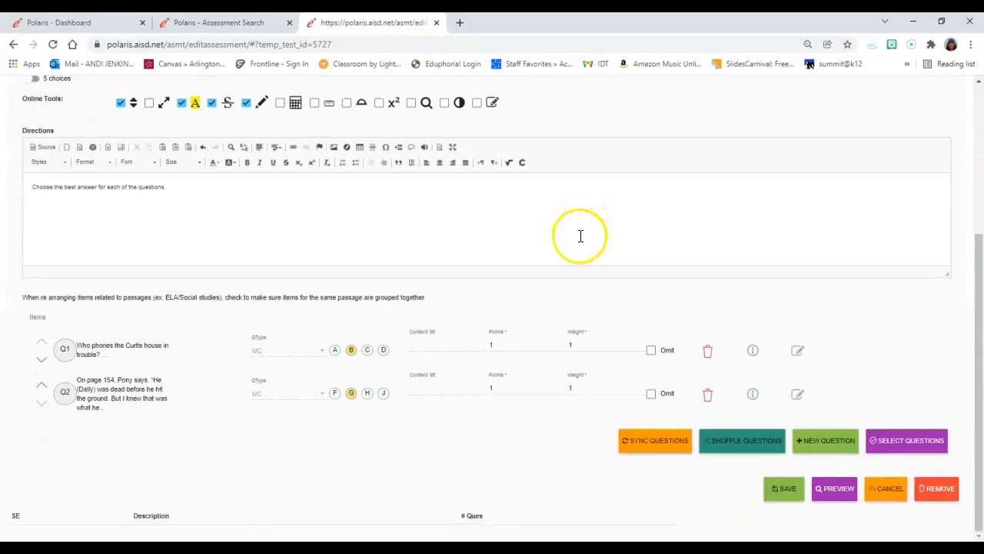
{"action": "left_click", "coordinate": [780, 496]}
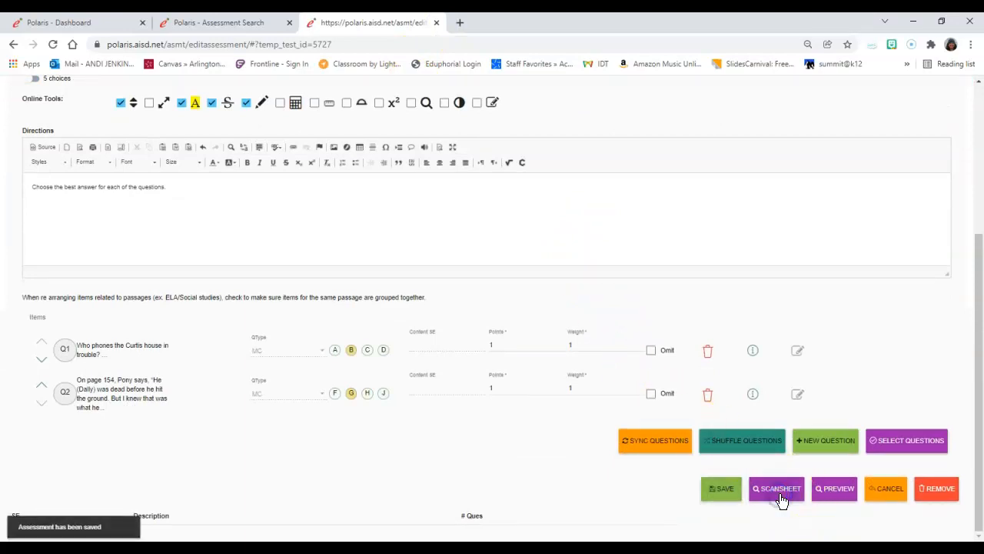
{"action": "left_click", "coordinate": [718, 496]}
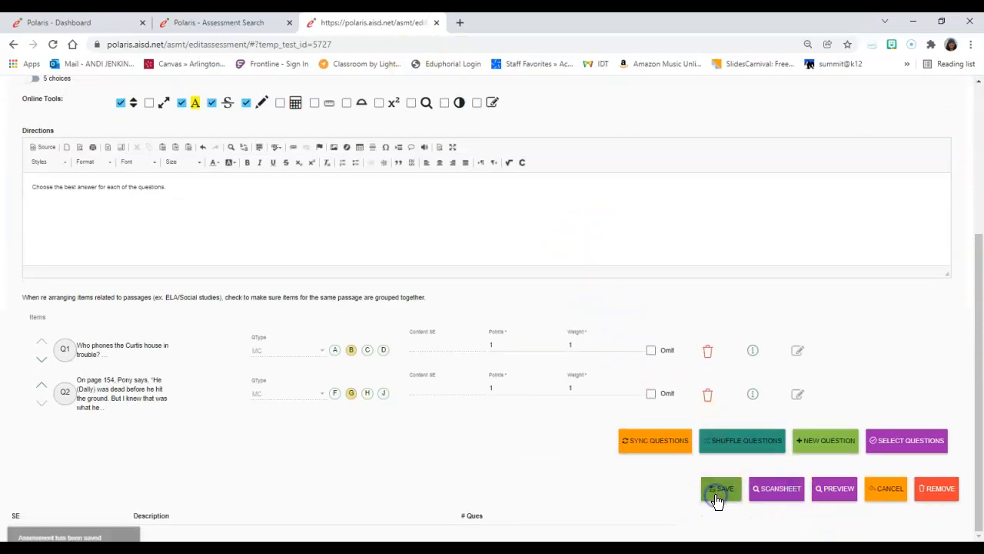
{"action": "scroll", "coordinate": [663, 379], "scroll_direction": "up", "scroll_amount": 3}
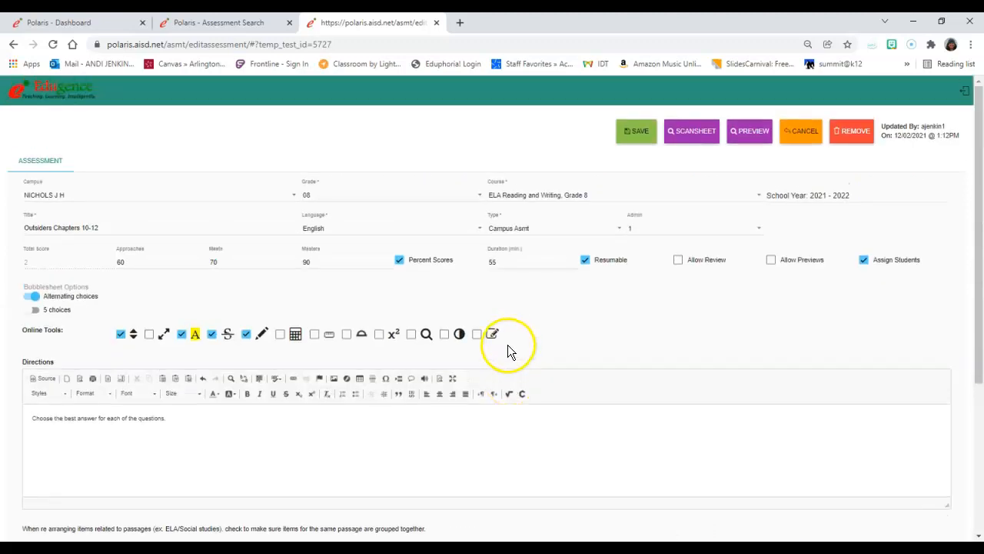
- Return to the dashboard, open the assessment search, and find My assessments for campus NICHOLS J H, grade 08
{"action": "left_click", "coordinate": [42, 98]}
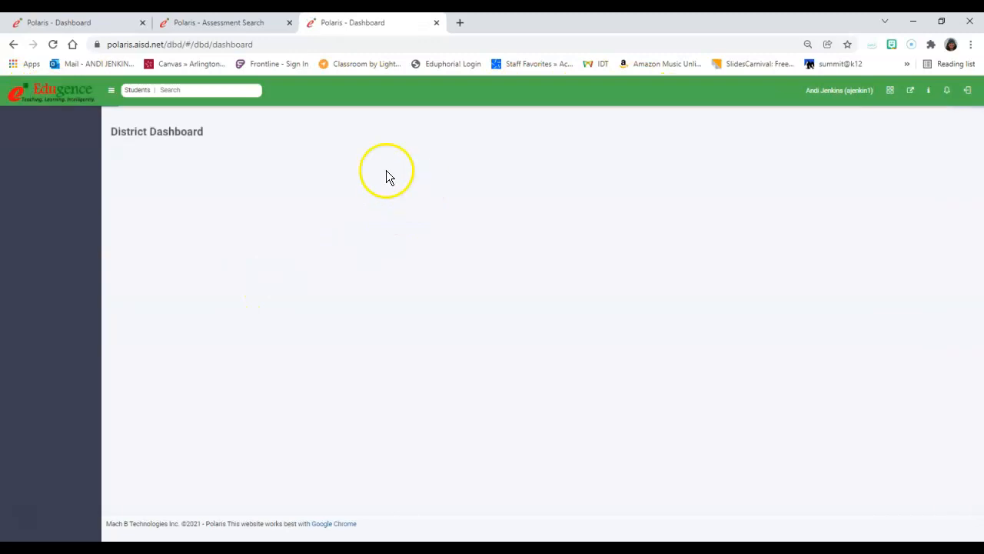
{"action": "left_click", "coordinate": [564, 191]}
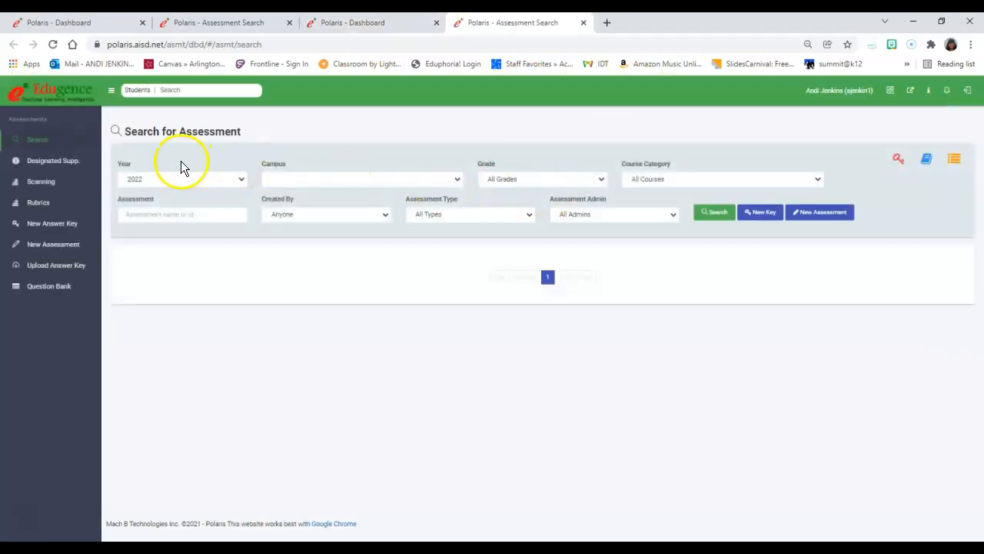
{"action": "left_click", "coordinate": [356, 181]}
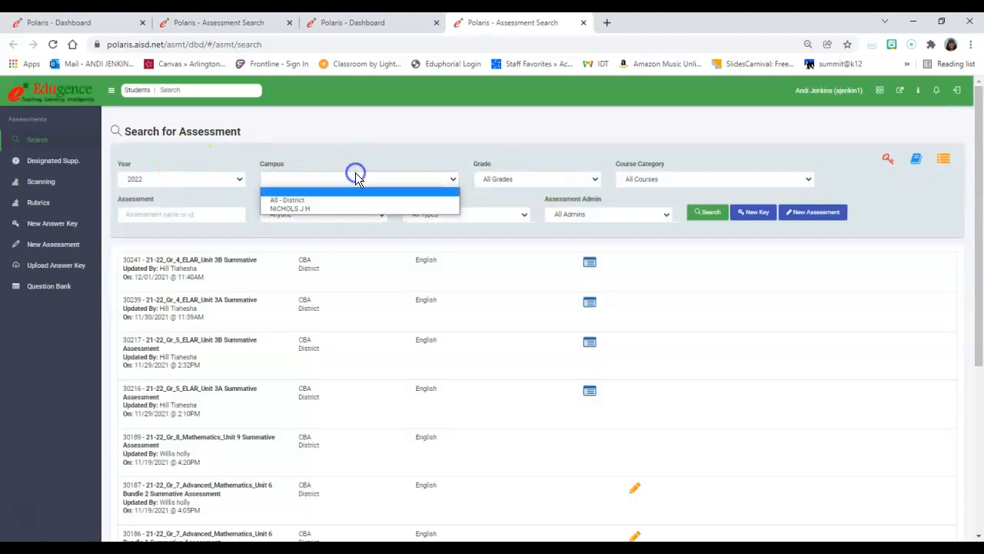
{"action": "left_click", "coordinate": [345, 210]}
{"action": "left_click", "coordinate": [549, 179]}
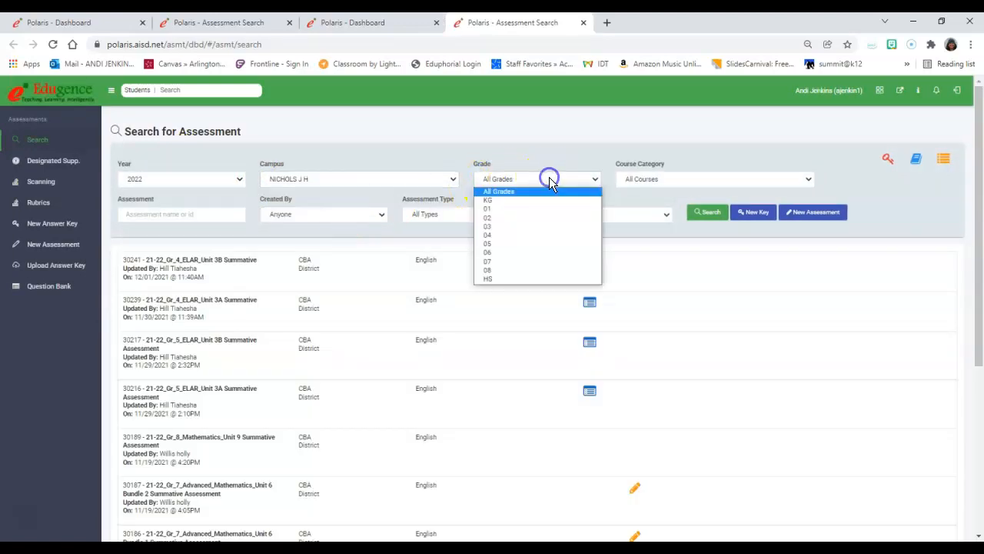
{"action": "left_click", "coordinate": [533, 278]}
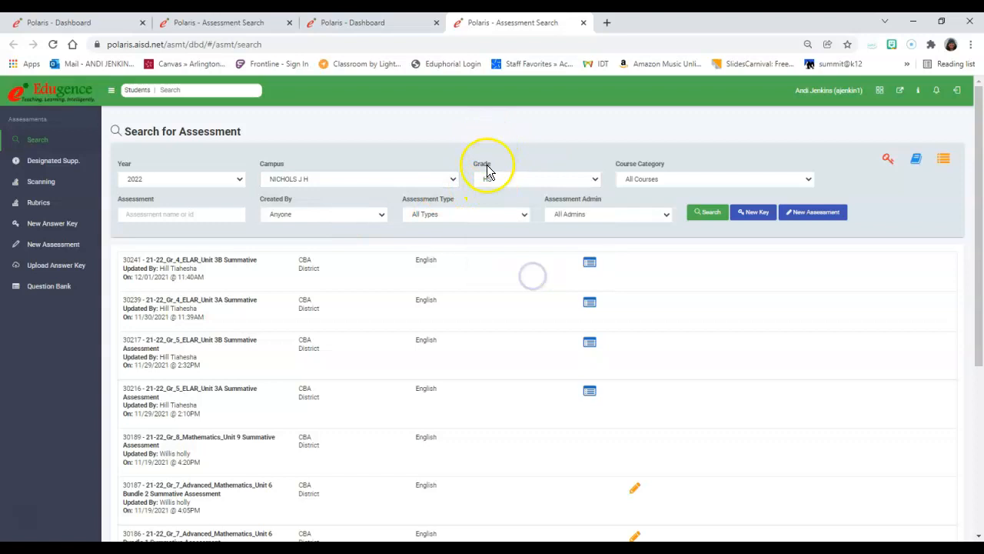
{"action": "left_click", "coordinate": [488, 178]}
{"action": "left_click", "coordinate": [500, 271]}
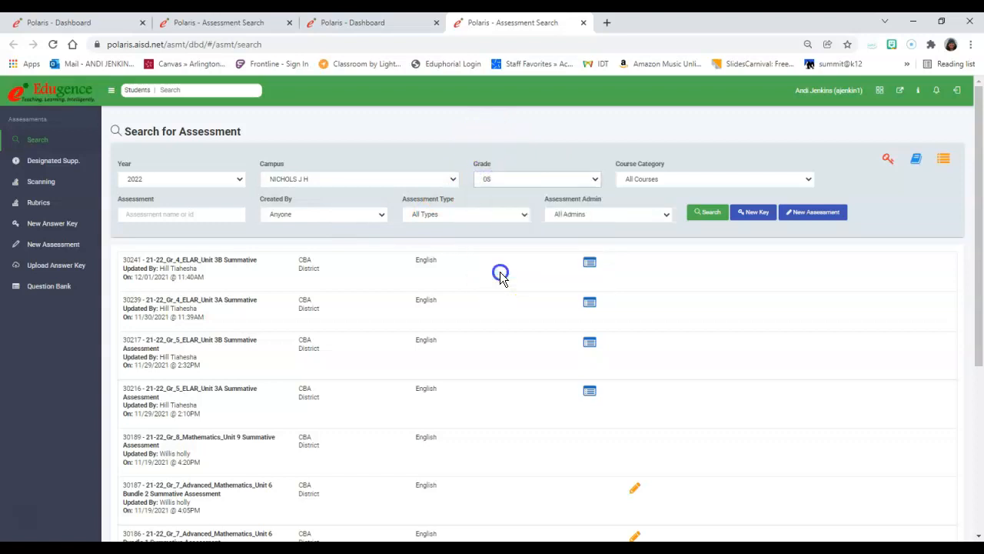
{"action": "left_click", "coordinate": [286, 214]}
{"action": "left_click", "coordinate": [286, 236]}
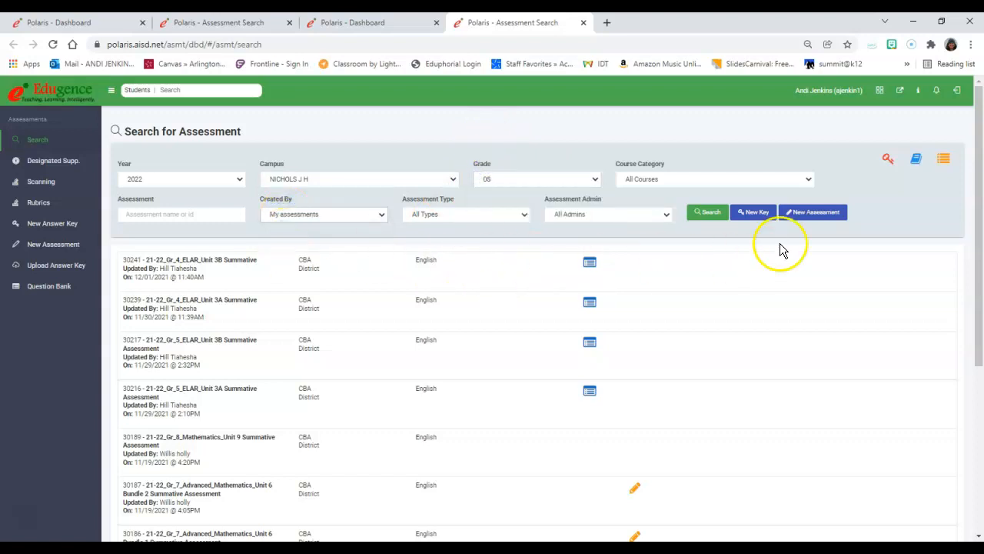
{"action": "left_click", "coordinate": [696, 213]}
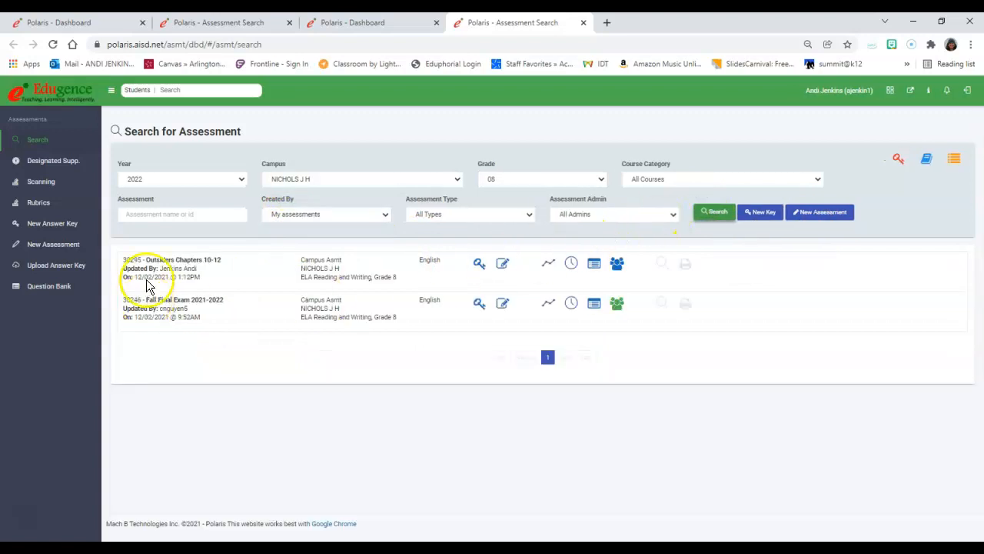
- Assign the <01> (7) [YR] class of ENG LA & READ 8 (LA8225) at NICHOLS J H to Outsiders Chapters 10-12 and save
{"action": "left_click", "coordinate": [160, 269]}
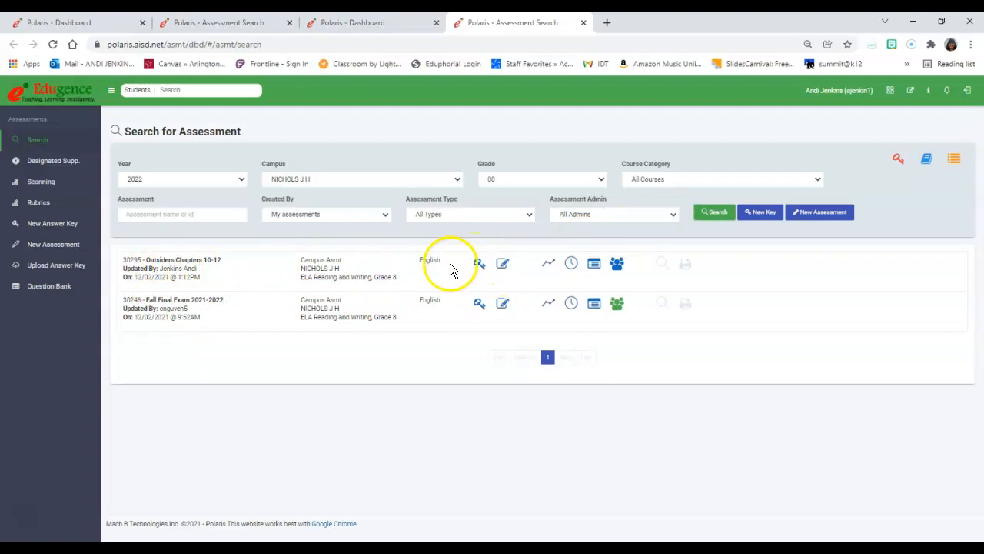
{"action": "left_click", "coordinate": [616, 261]}
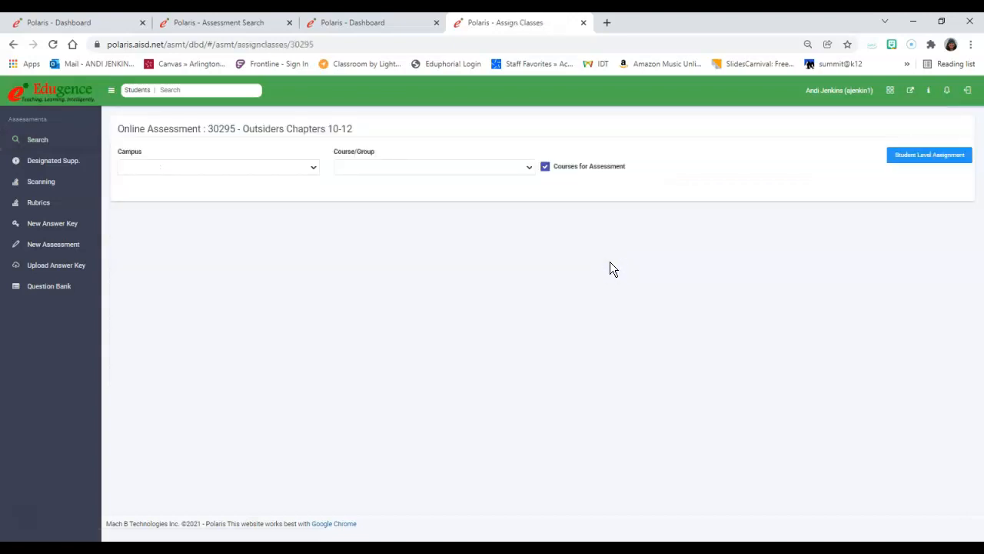
{"action": "left_click", "coordinate": [156, 167]}
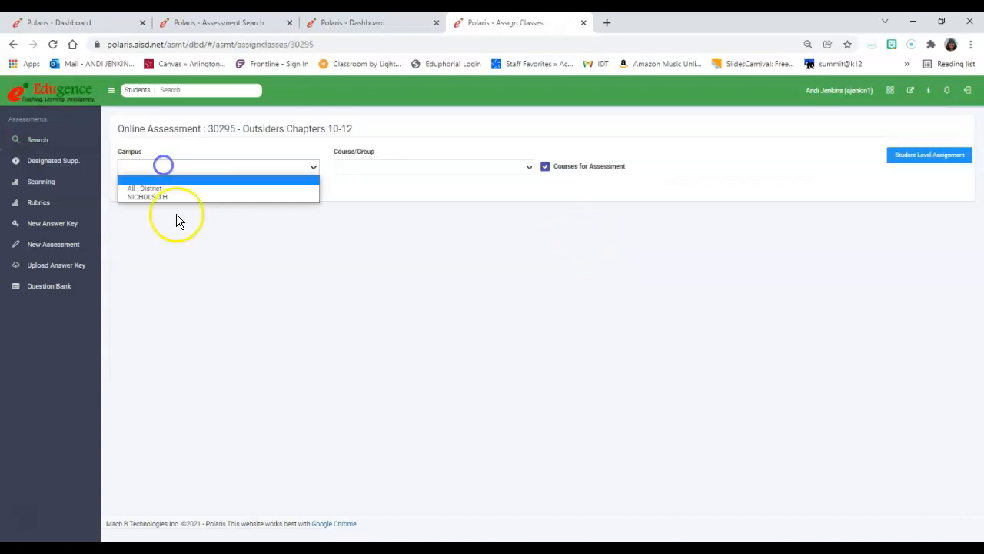
{"action": "left_click", "coordinate": [180, 197]}
{"action": "left_click", "coordinate": [352, 165]}
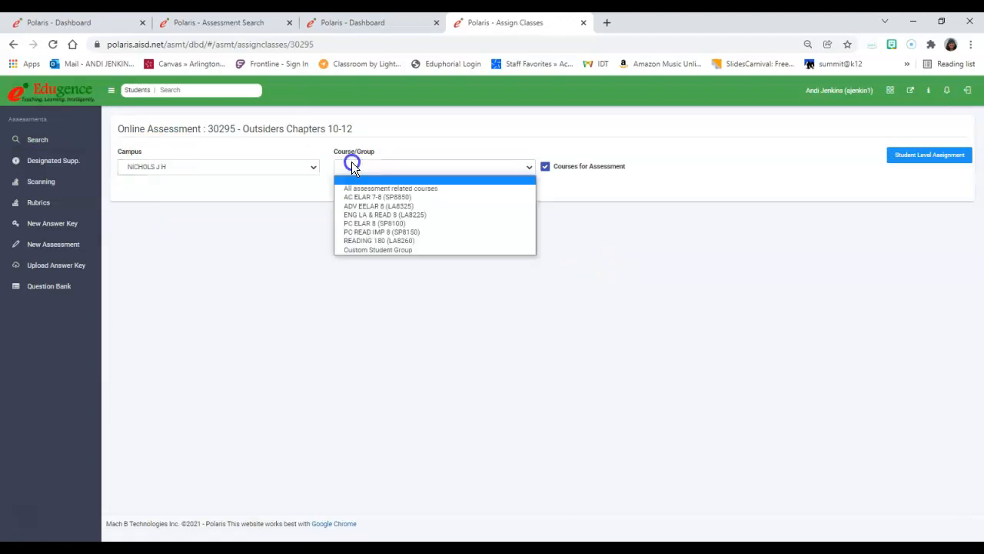
{"action": "left_click", "coordinate": [368, 215]}
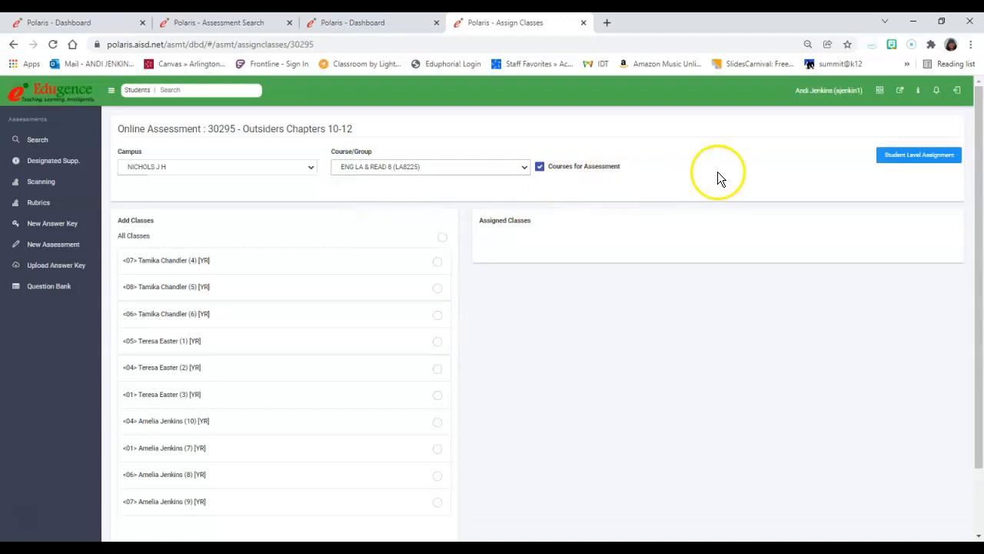
{"action": "scroll", "coordinate": [399, 288], "scroll_direction": "down", "scroll_amount": 1}
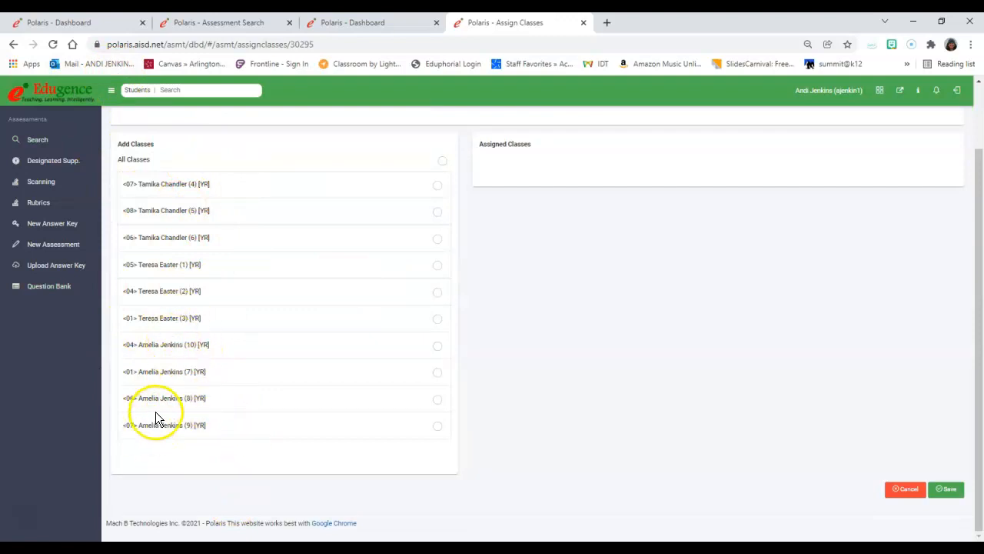
{"action": "left_click", "coordinate": [436, 373]}
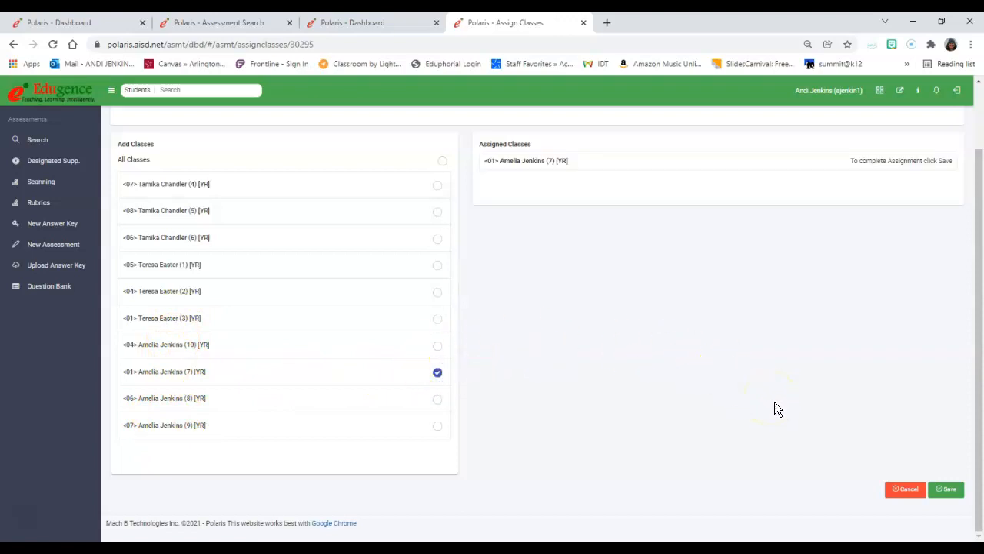
{"action": "left_click", "coordinate": [947, 489]}
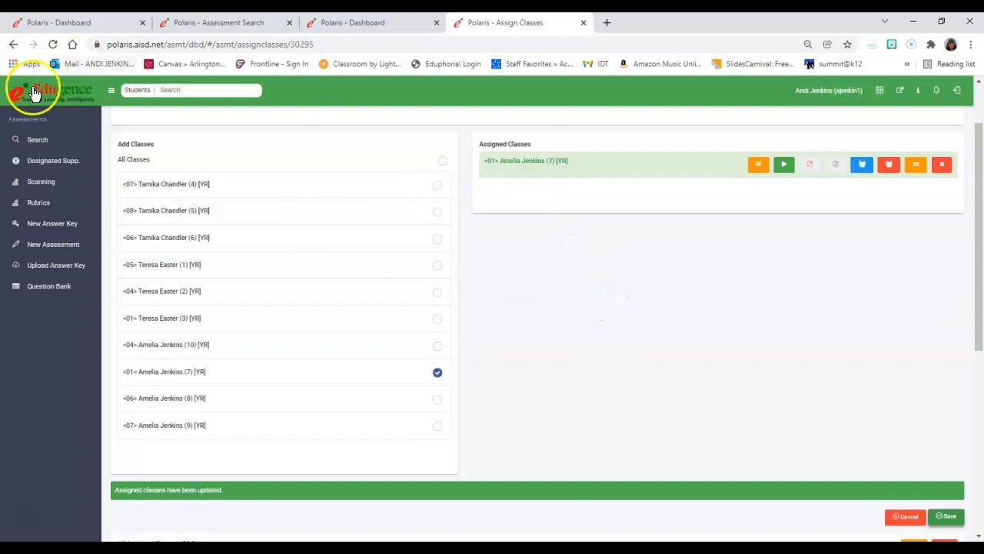
- Reopen the assessment search from the dashboard and search My assessments for campus NICHOLS J H across all grades
{"action": "left_click", "coordinate": [60, 97]}
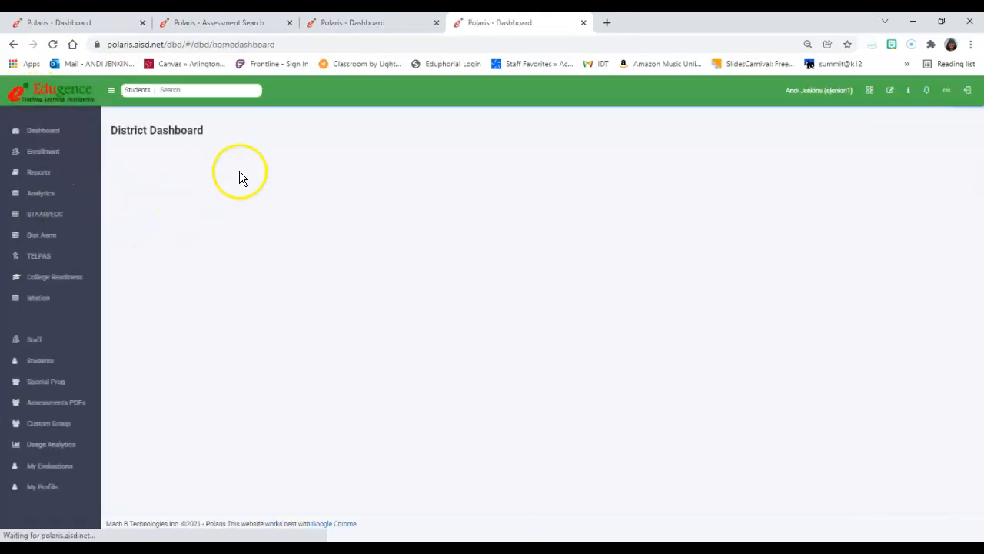
{"action": "left_click", "coordinate": [565, 188]}
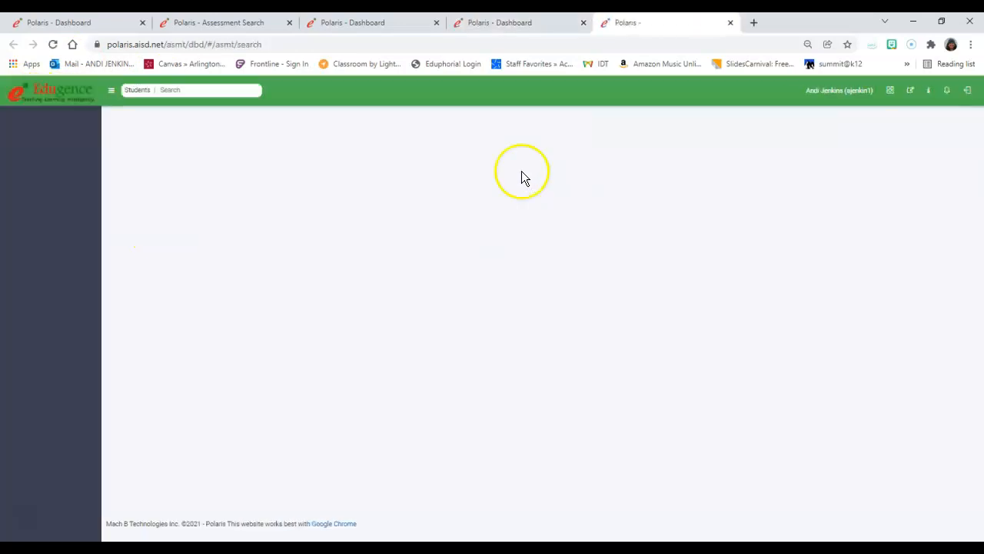
{"action": "left_click", "coordinate": [311, 179]}
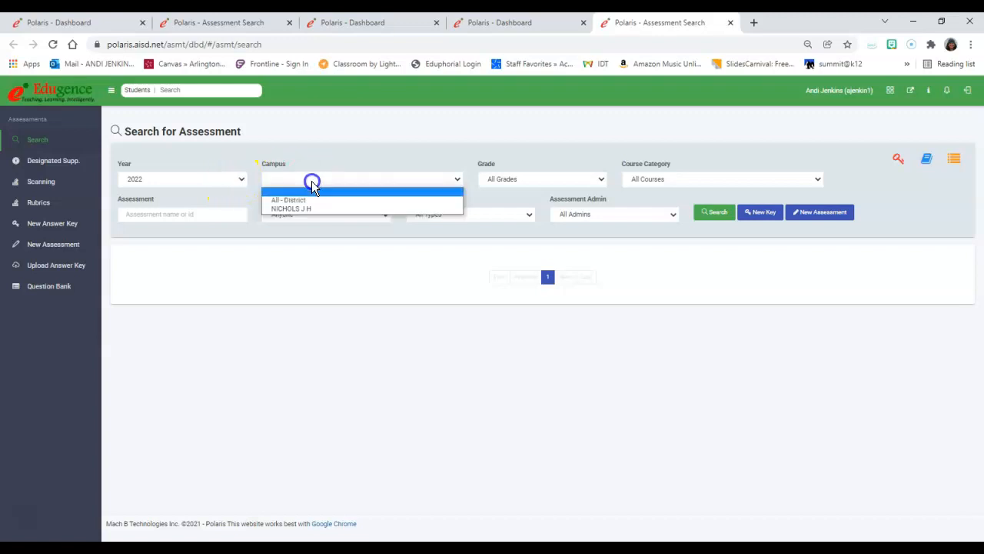
{"action": "left_click", "coordinate": [313, 211]}
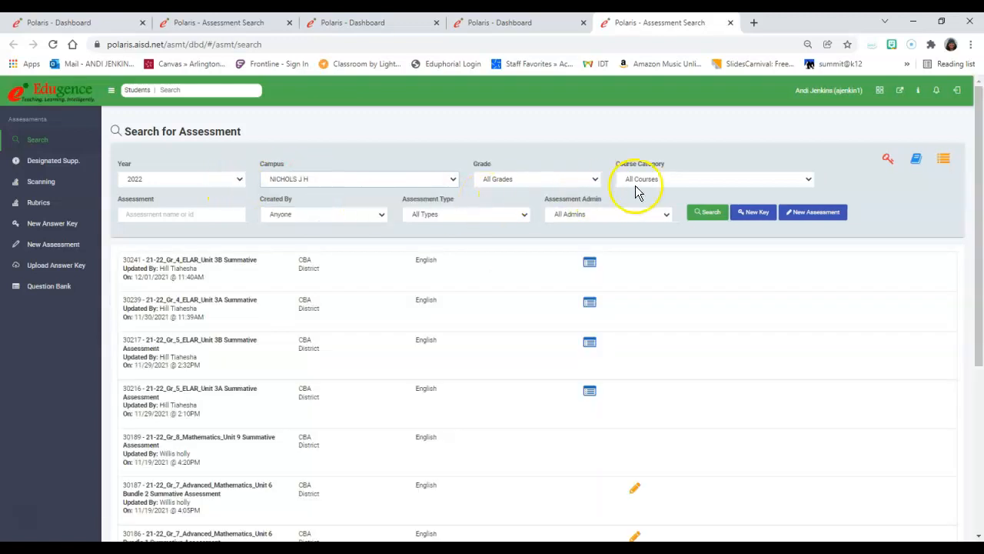
{"action": "left_click", "coordinate": [318, 217]}
{"action": "left_click", "coordinate": [303, 241]}
{"action": "left_click", "coordinate": [712, 220]}
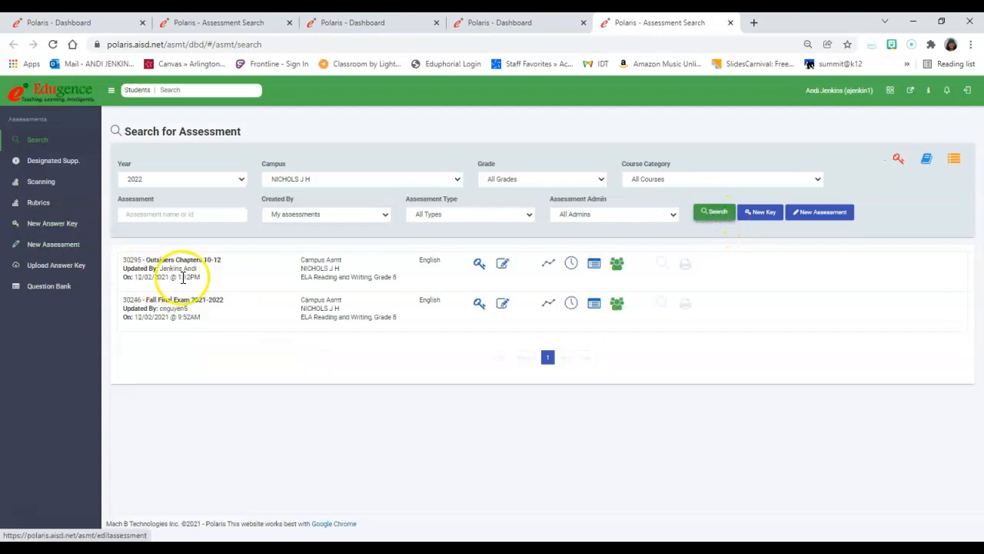
- Open the class assignments of Outsiders Chapters 10-12 and examine the Start Session control and the assigned student list
{"action": "left_click", "coordinate": [619, 265]}
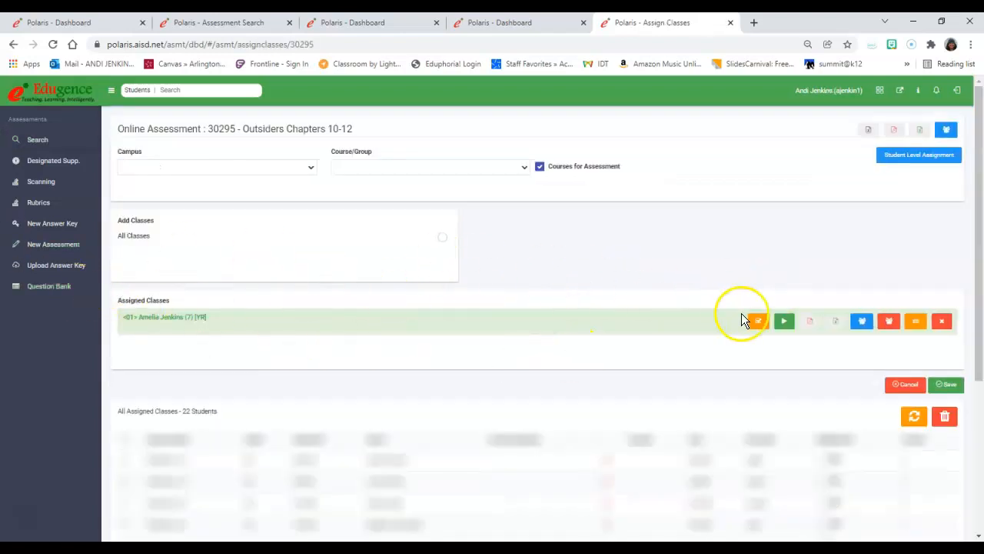
{"action": "left_click", "coordinate": [786, 323]}
{"action": "left_click", "coordinate": [784, 323]}
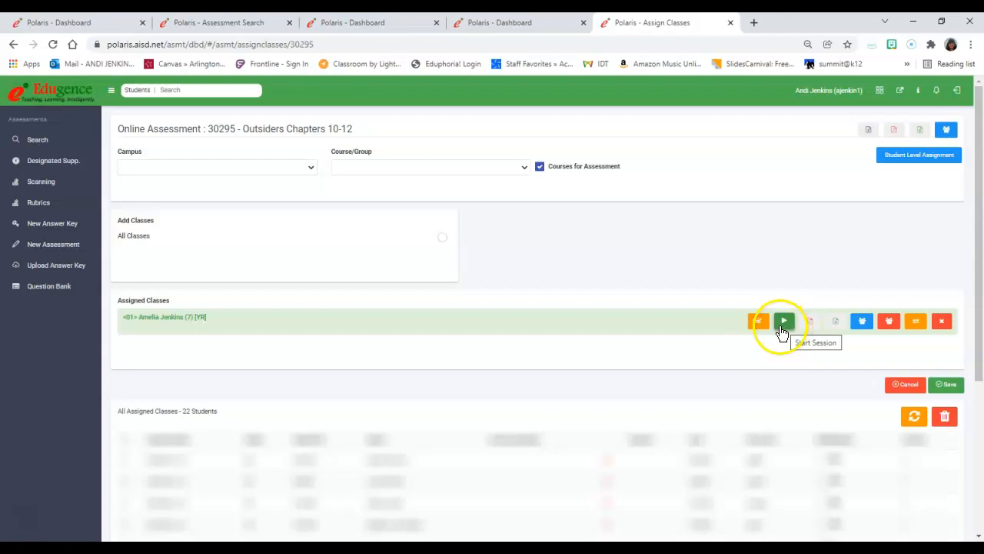
{"action": "left_click", "coordinate": [783, 321]}
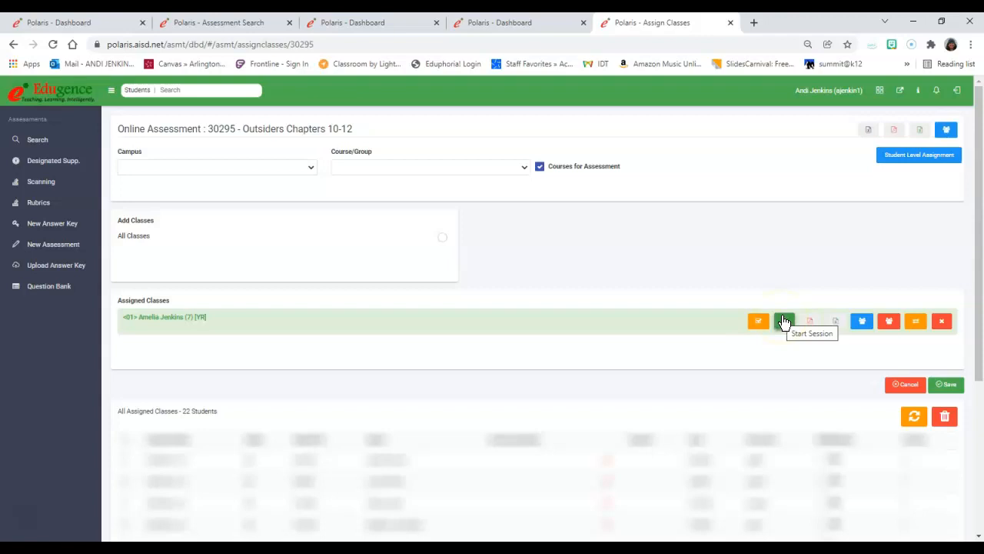
{"action": "scroll", "coordinate": [570, 405], "scroll_direction": "down", "scroll_amount": 3}
{"action": "scroll", "coordinate": [523, 415], "scroll_direction": "down", "scroll_amount": 1}
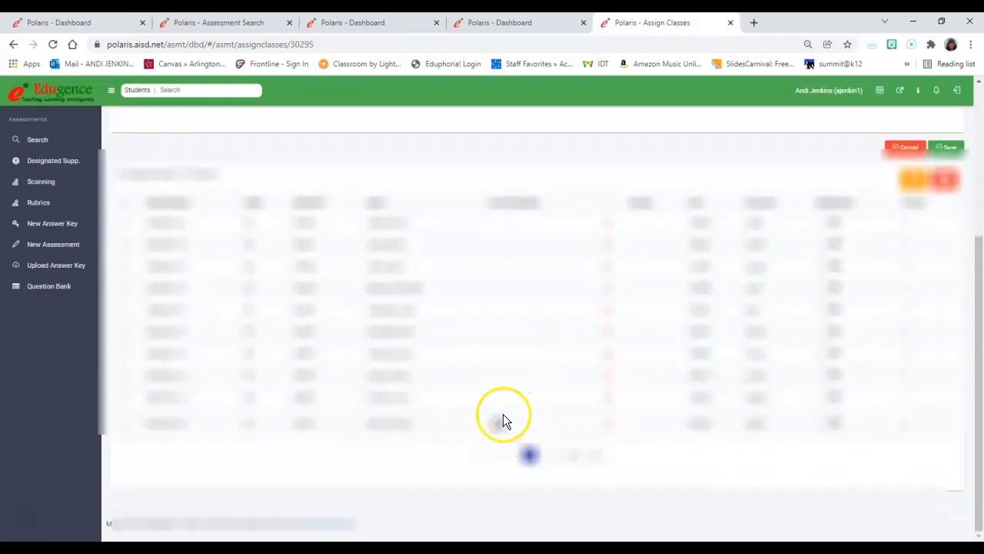
- Remove the assigned <01> (7) [YR] class from Outsiders Chapters 10-12 and save the assignments
{"action": "scroll", "coordinate": [707, 226], "scroll_direction": "up", "scroll_amount": 4}
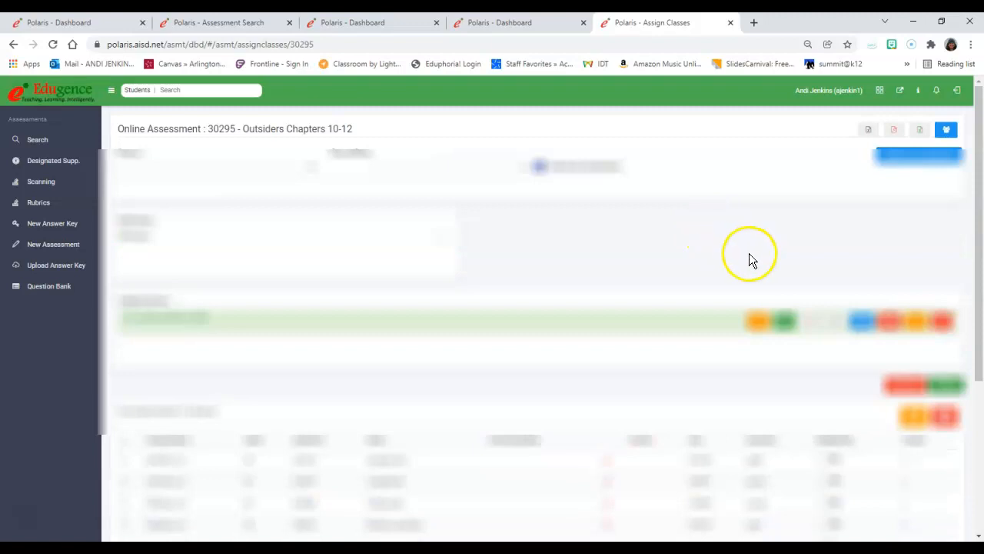
{"action": "left_click", "coordinate": [946, 328]}
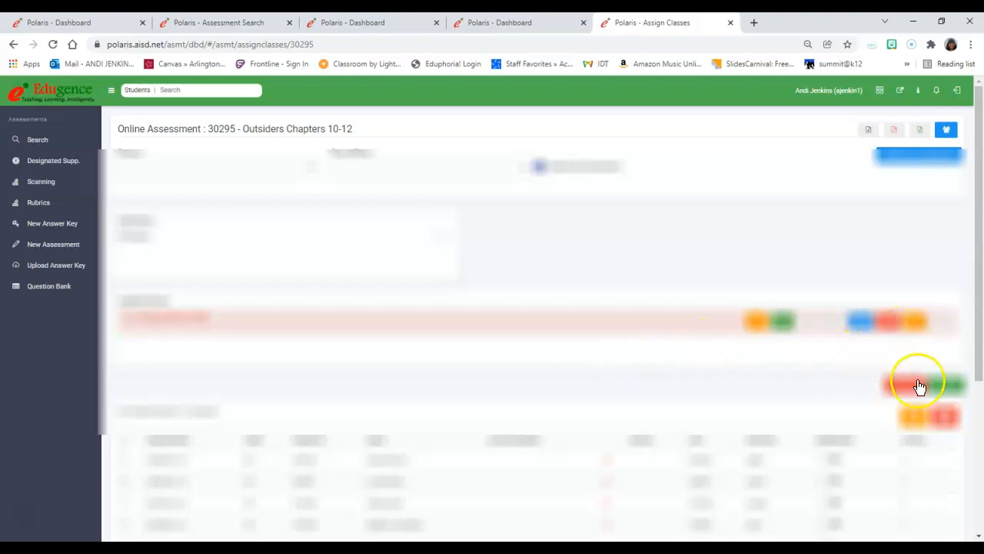
{"action": "left_click", "coordinate": [943, 384]}
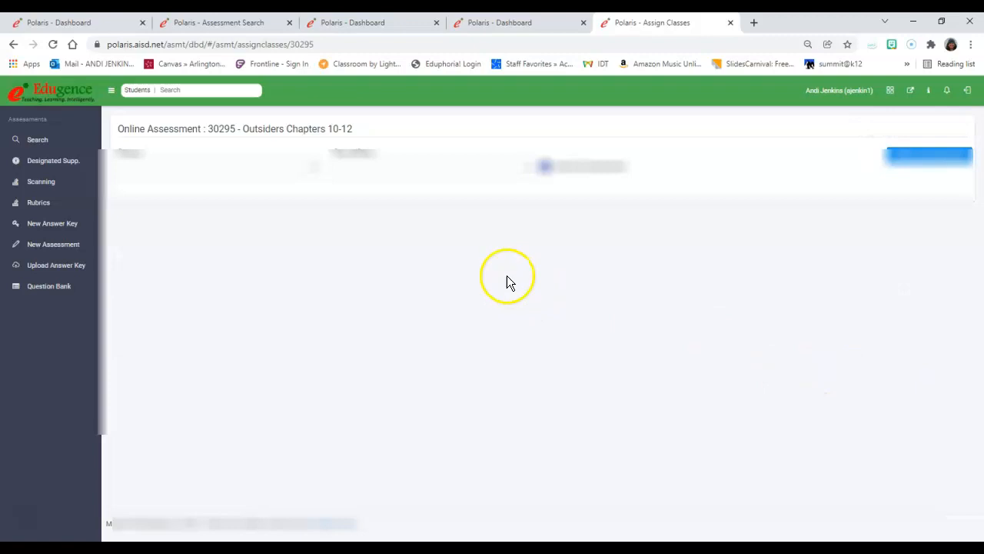